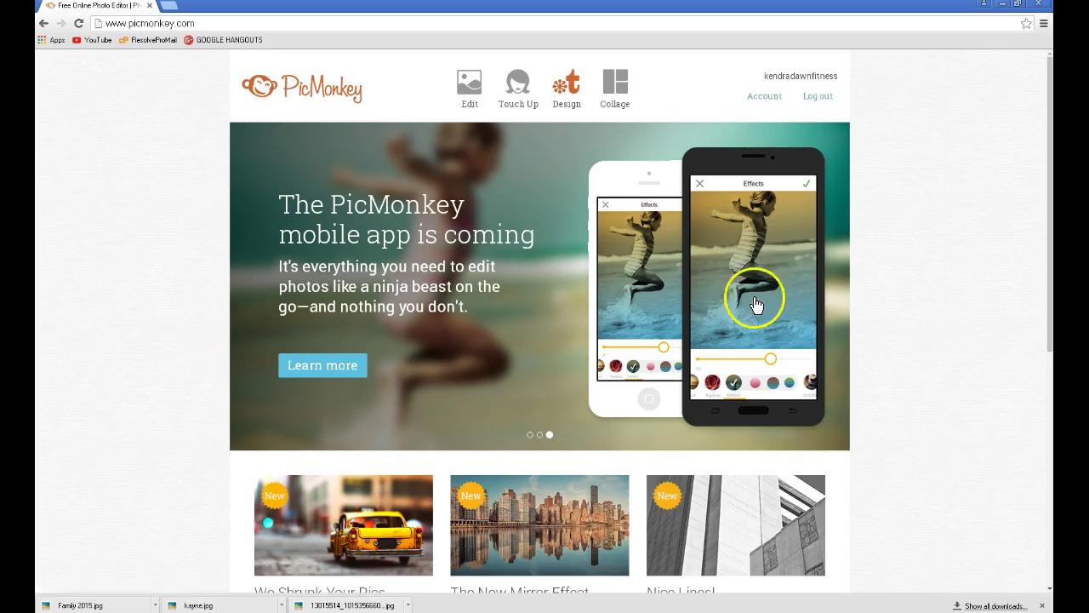
# Start a new design on a Facebook cover canvas.
pyautogui.moveTo(567, 94)
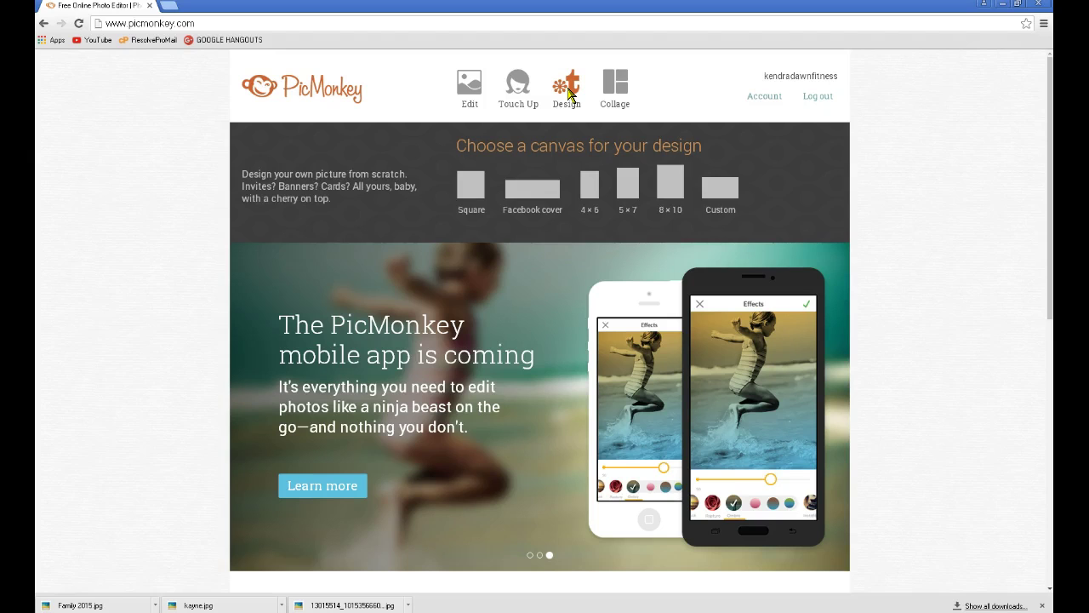
pyautogui.click(615, 85)
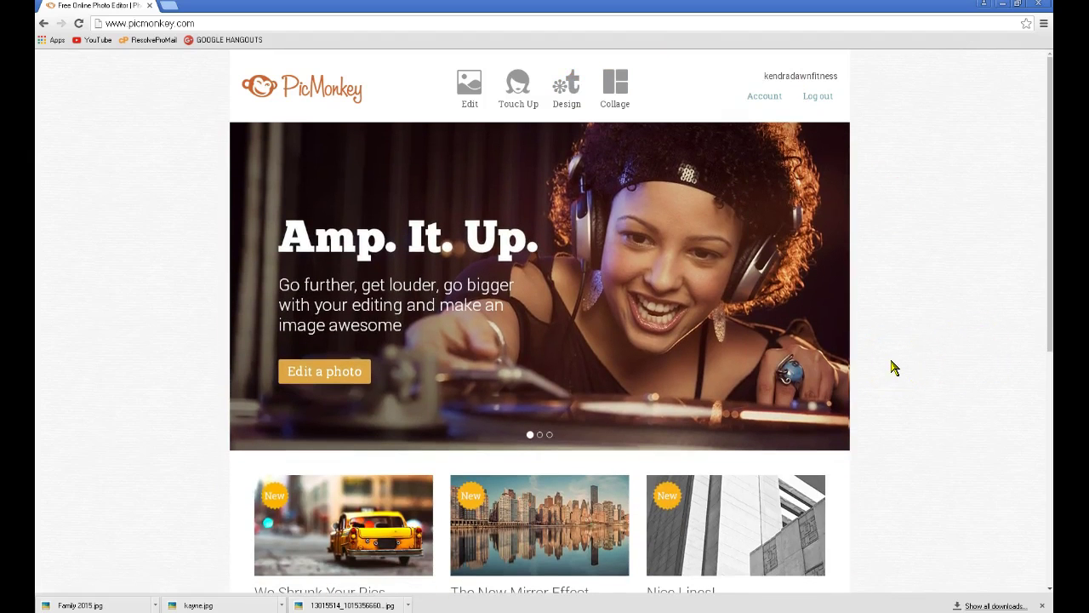
pyautogui.scroll(-1, 894, 367)
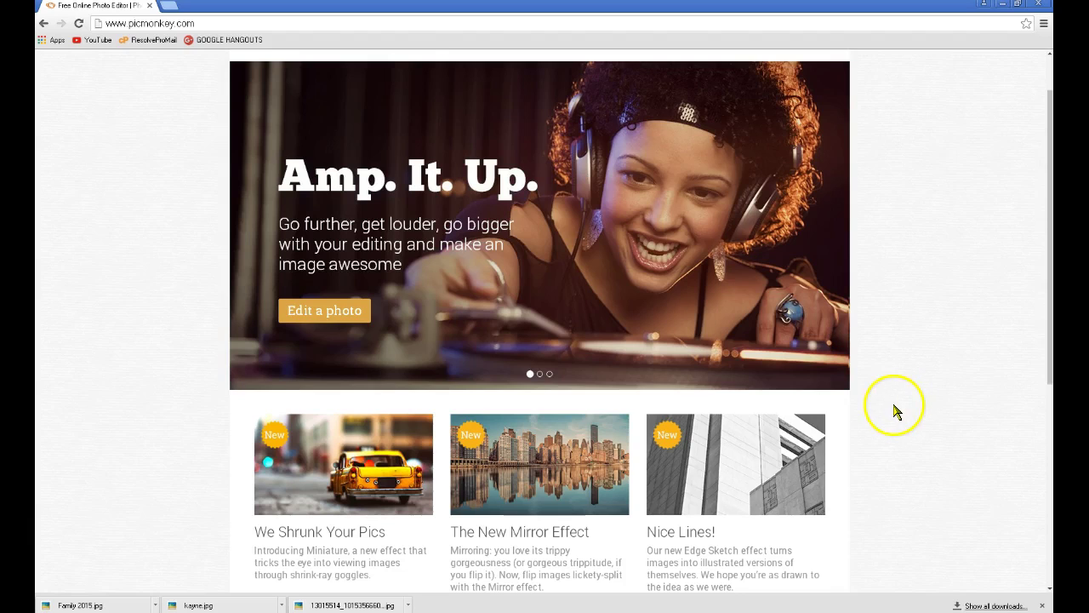
pyautogui.scroll(1, 890, 382)
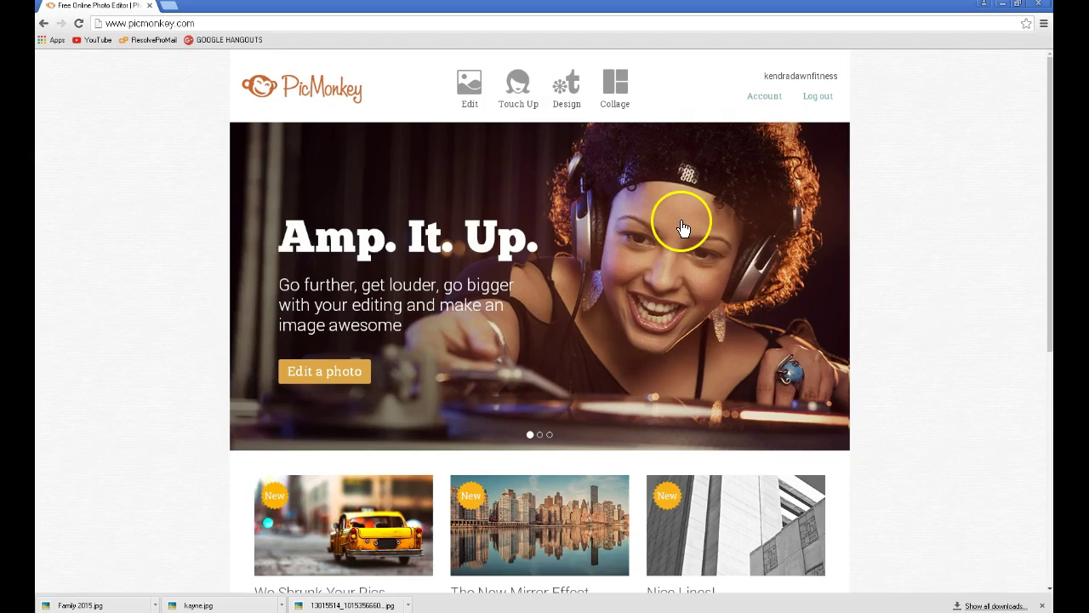
pyautogui.click(518, 89)
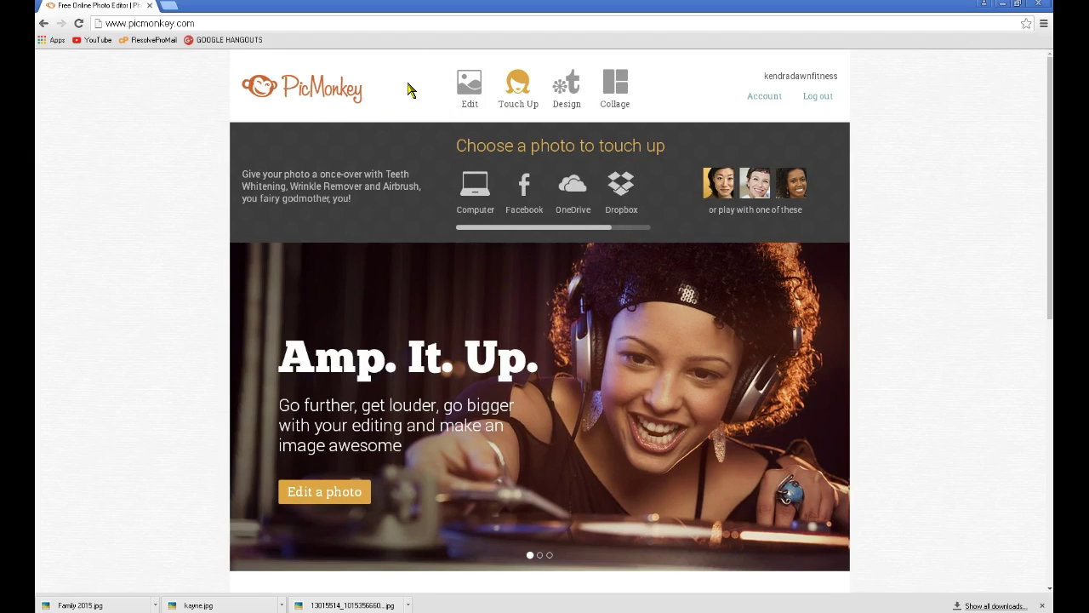
pyautogui.click(566, 96)
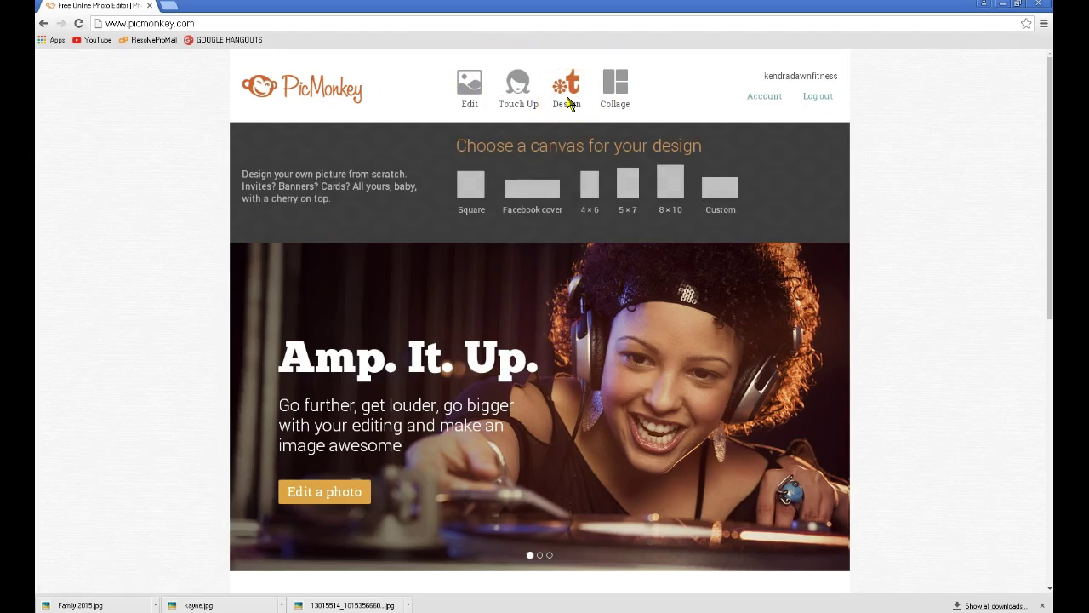
pyautogui.click(527, 190)
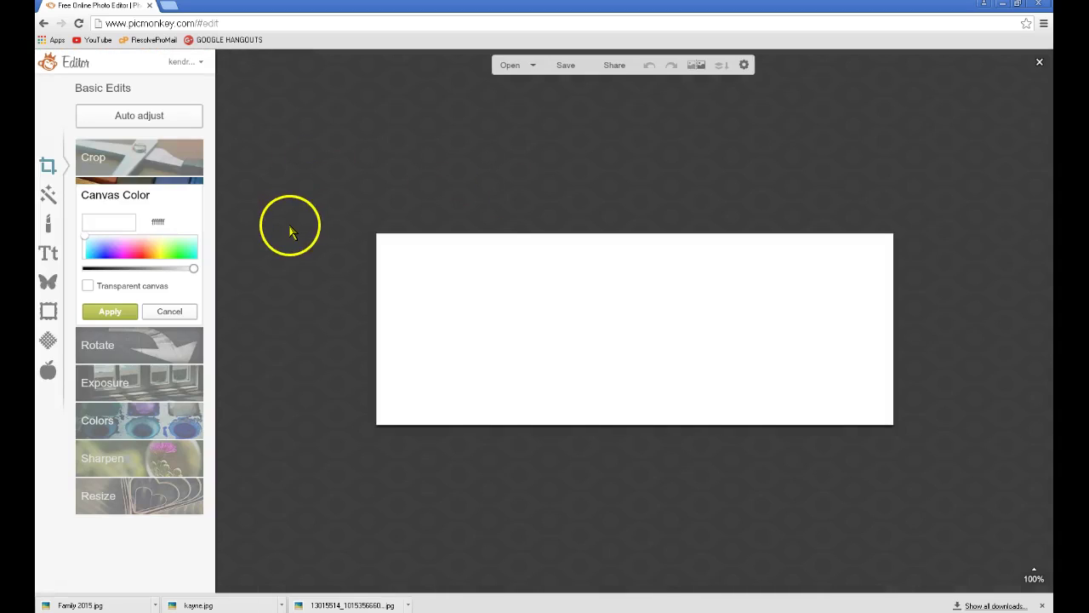
# Add the image "cover photo 1" from the computer as an overlay and move it partly below the canvas's lower edge.
pyautogui.click(48, 288)
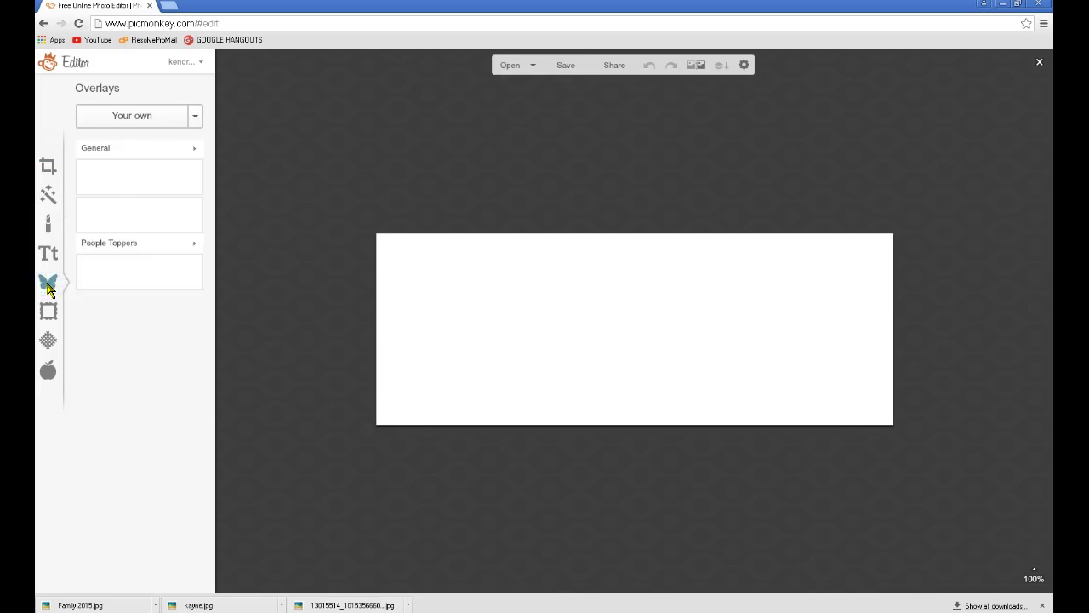
pyautogui.click(139, 127)
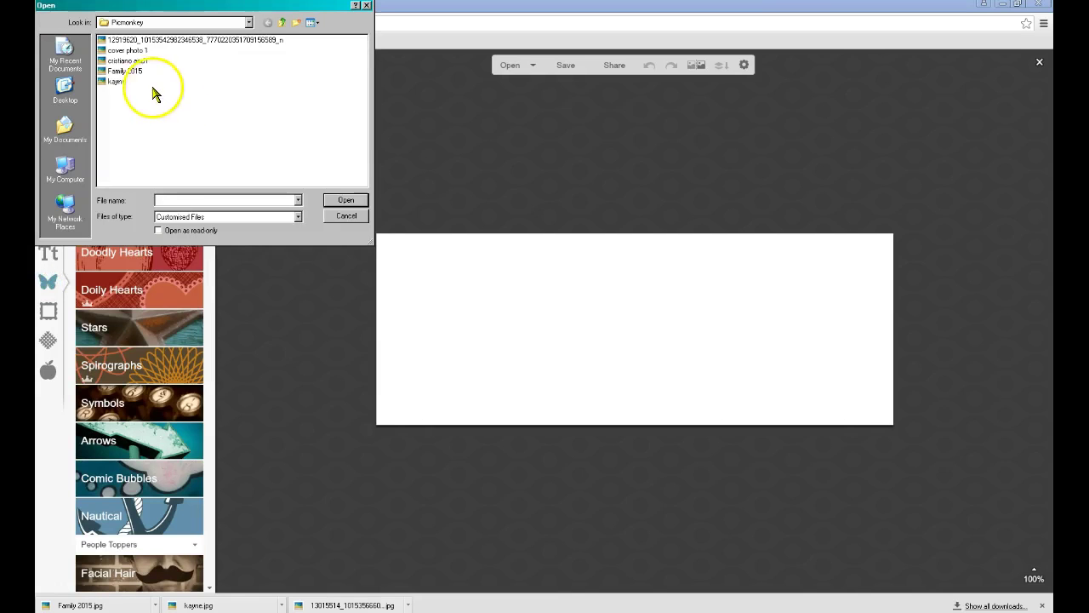
pyautogui.click(312, 23)
pyautogui.click(318, 34)
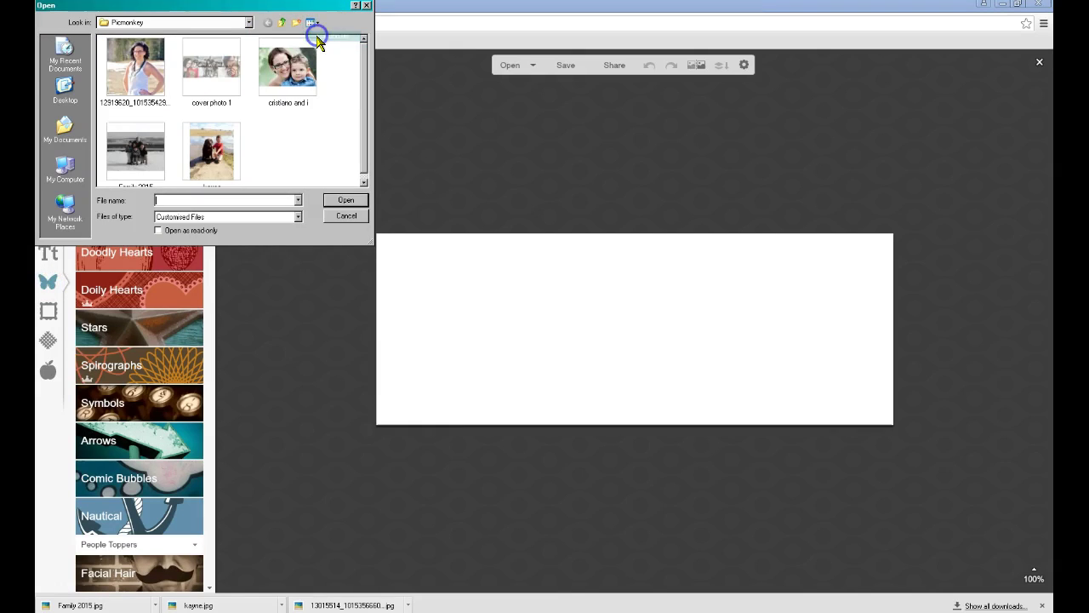
pyautogui.doubleClick(212, 66)
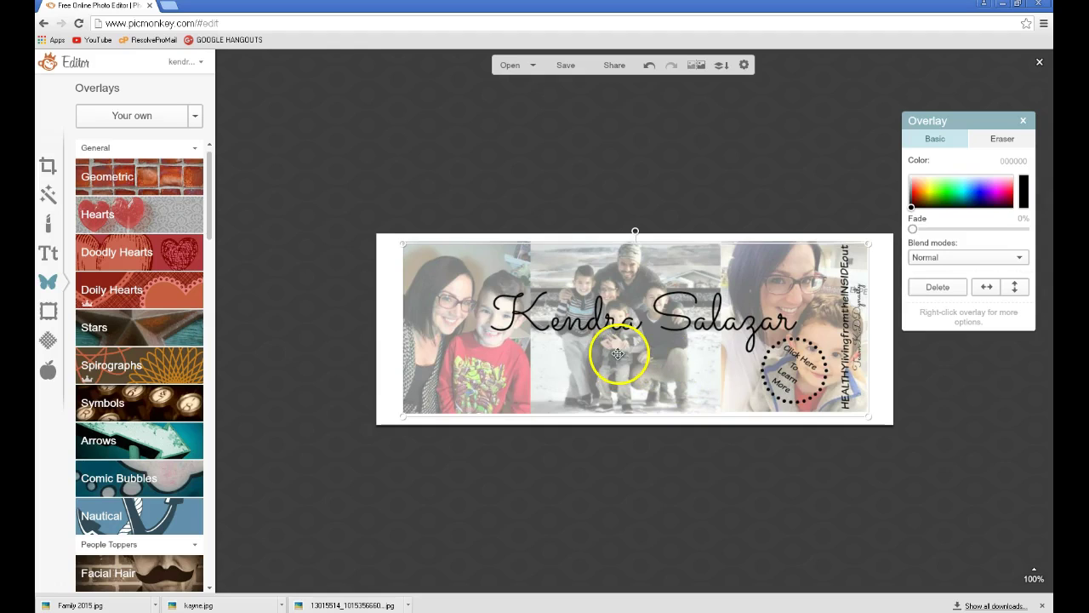
pyautogui.click(688, 347)
pyautogui.moveTo(688, 338); pyautogui.dragTo(685, 458)
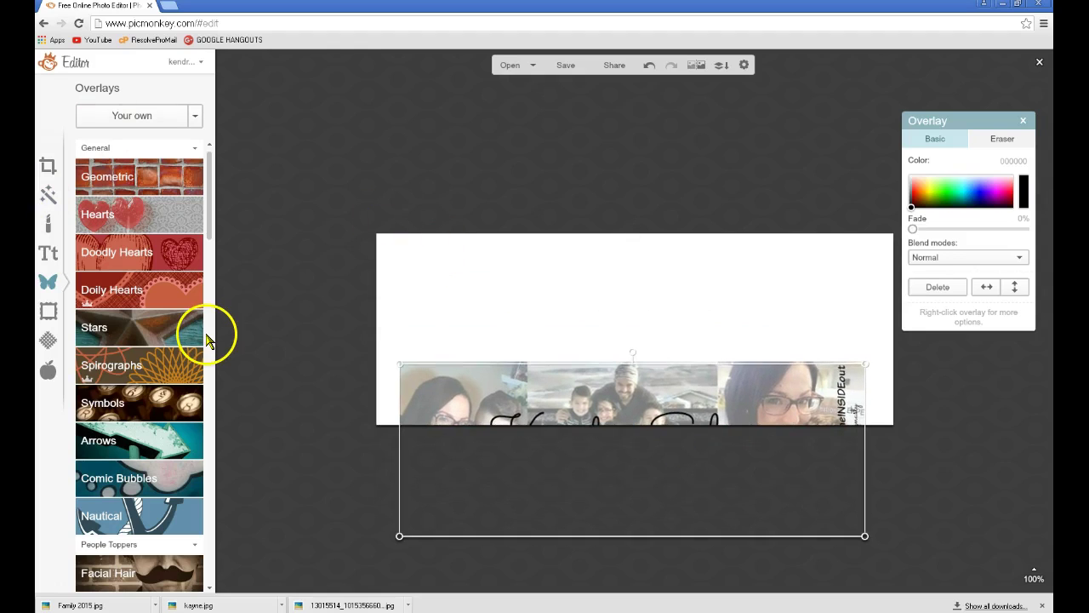
# Add the photo of the boy with the black dog from the Picmonkey folder as an overlay.
pyautogui.click(48, 282)
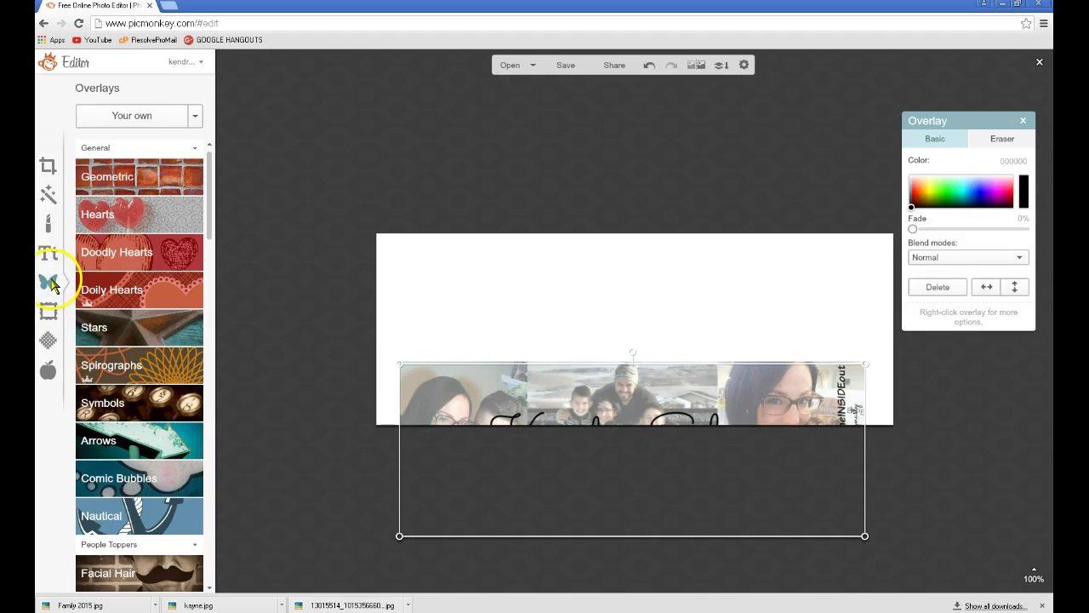
pyautogui.click(140, 115)
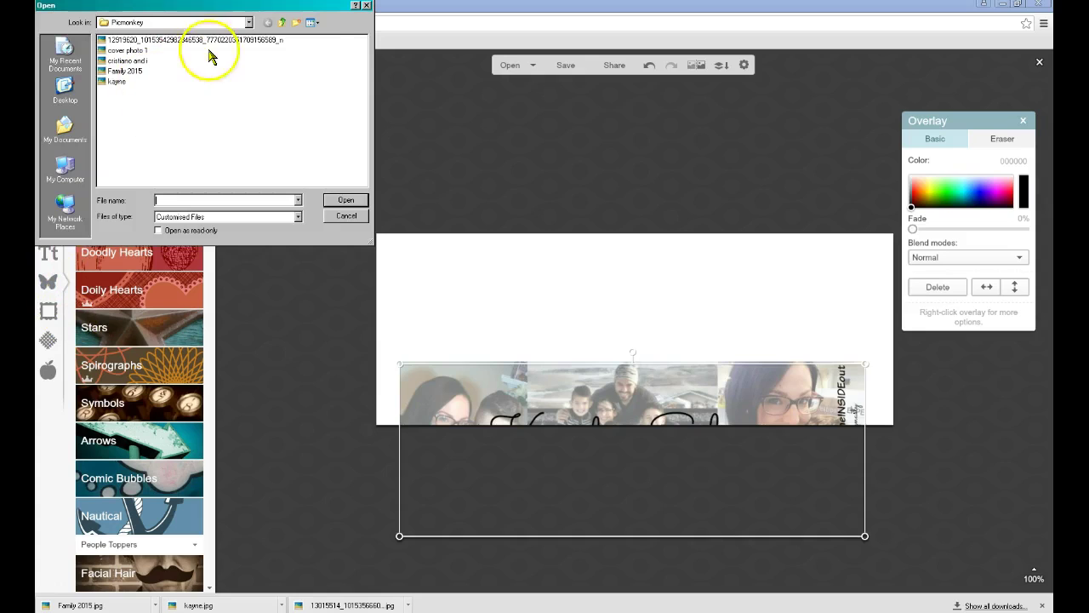
pyautogui.click(312, 22)
pyautogui.click(321, 37)
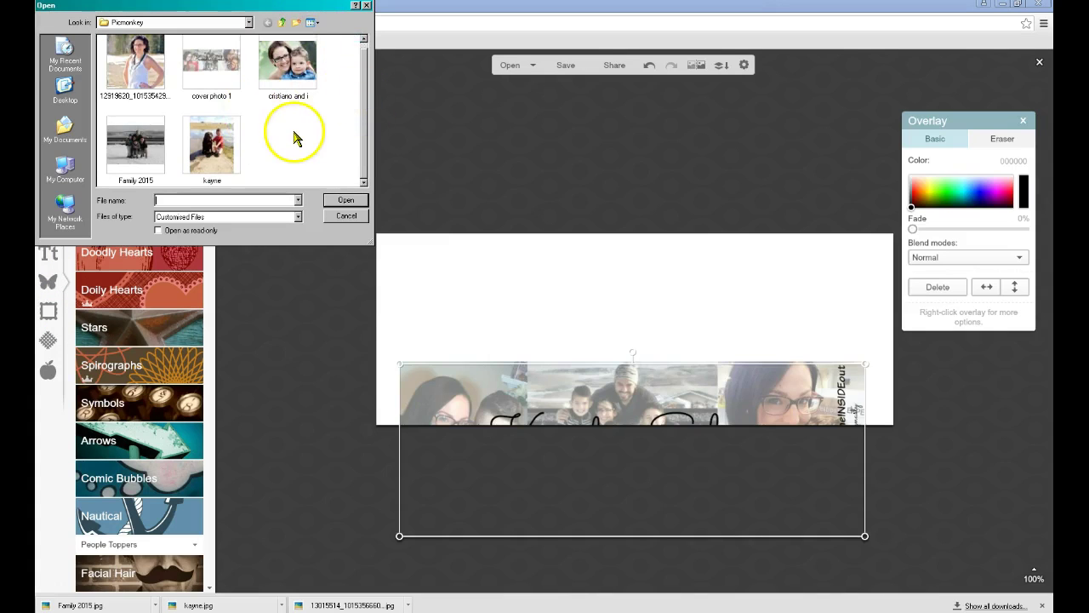
pyautogui.doubleClick(213, 146)
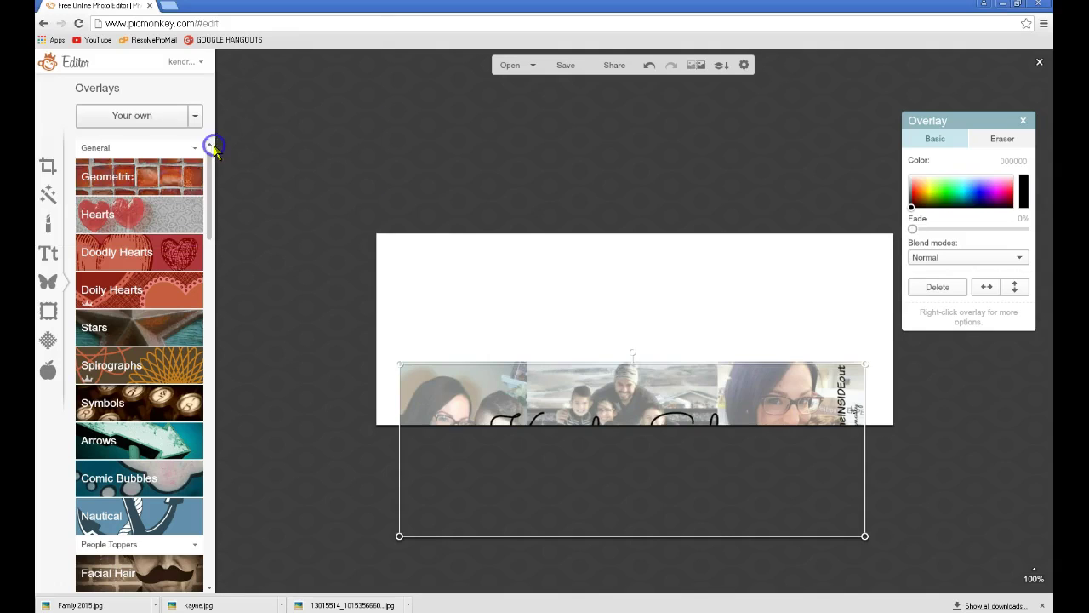
# Add the "Family 2015" photo from the Picmonkey folder as an overlay.
pyautogui.click(151, 115)
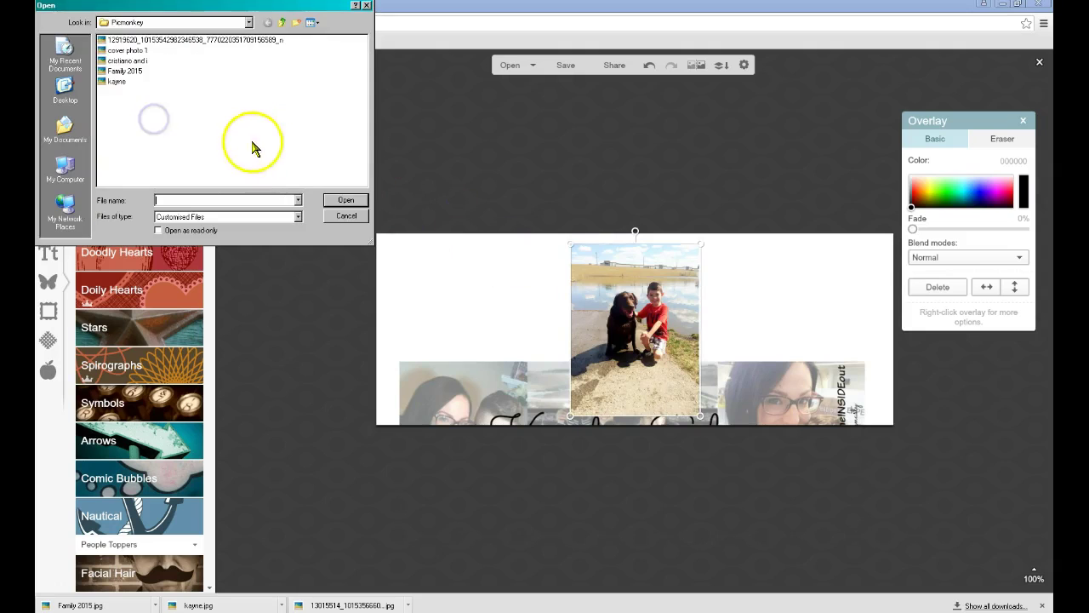
pyautogui.click(309, 23)
pyautogui.click(320, 38)
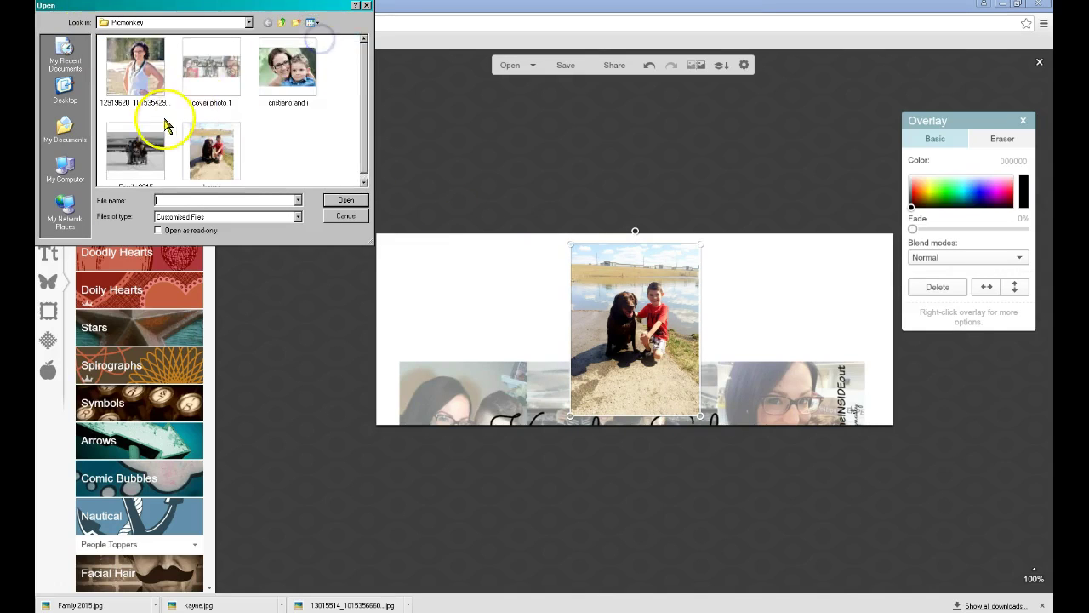
pyautogui.doubleClick(140, 152)
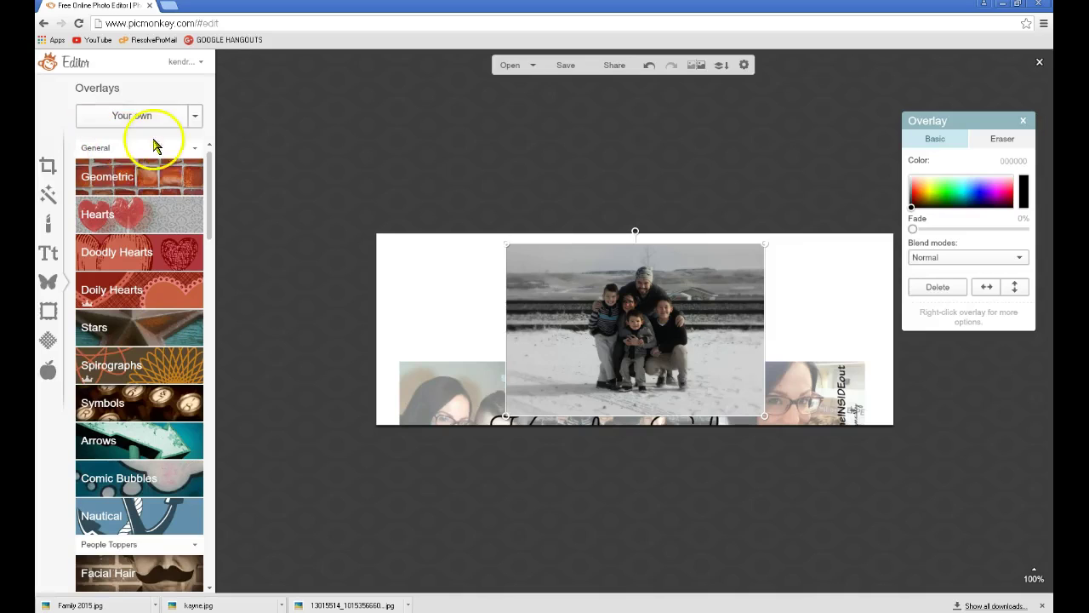
# Add the portrait of the woman in the white top as an overlay and enlarge it to fill the canvas's right third.
pyautogui.click(142, 115)
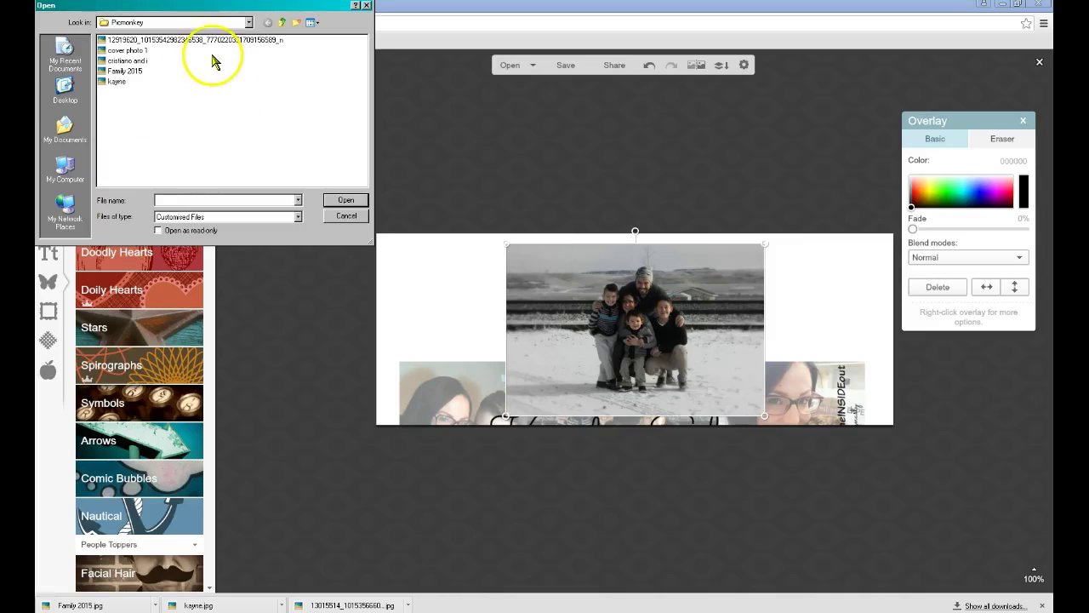
pyautogui.click(313, 22)
pyautogui.click(322, 38)
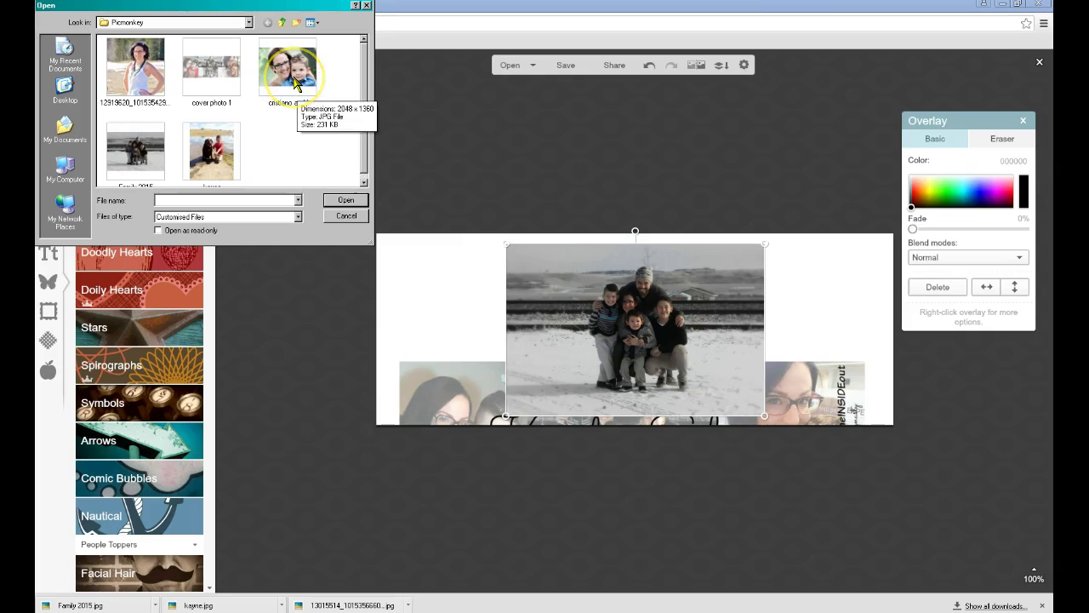
pyautogui.doubleClick(141, 59)
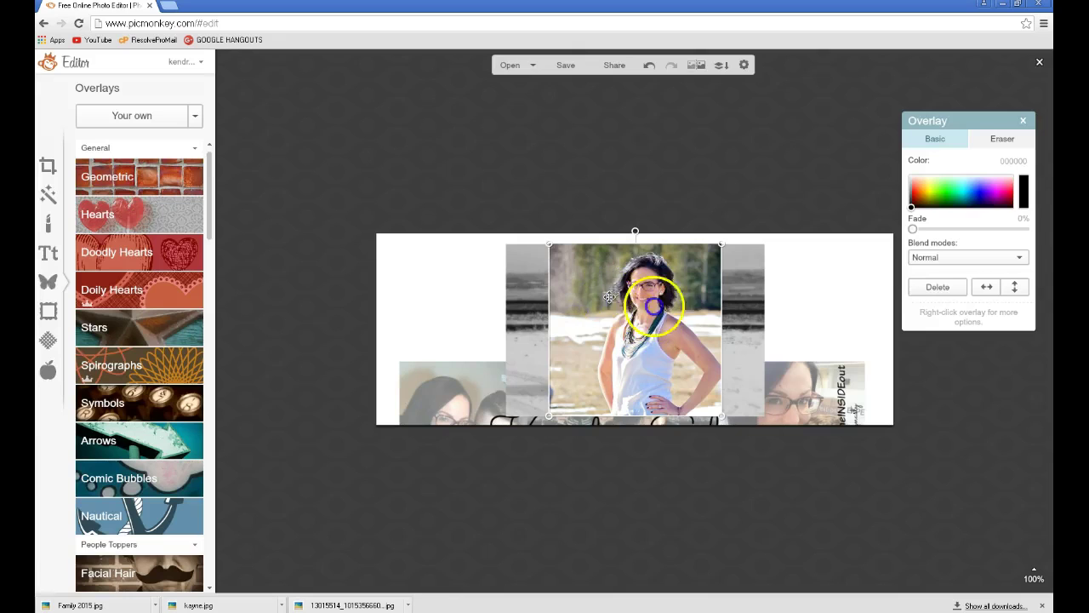
pyautogui.moveTo(609, 296); pyautogui.dragTo(772, 291)
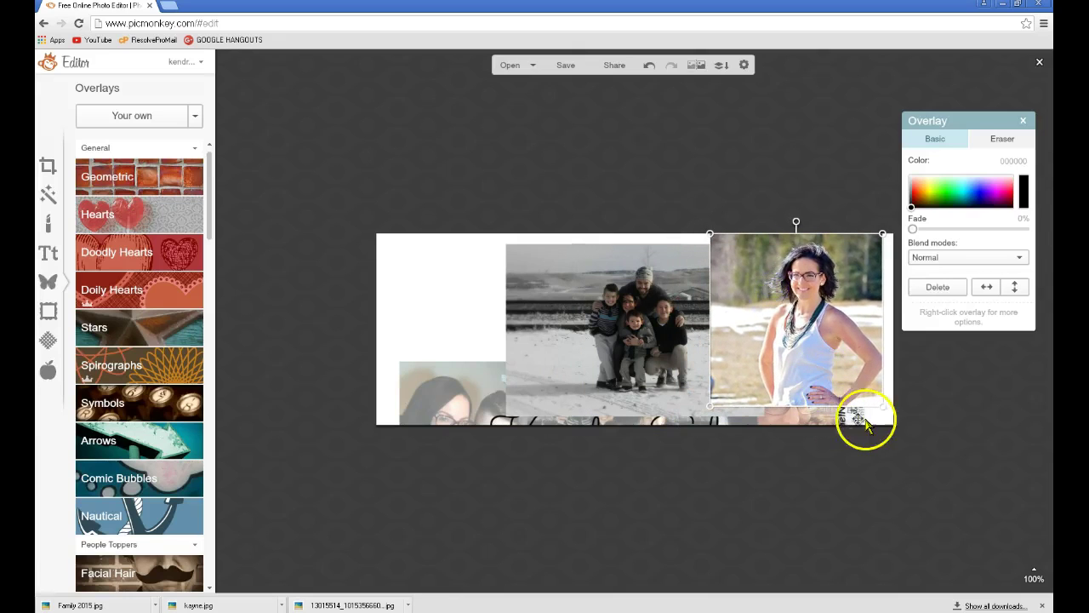
pyautogui.moveTo(881, 405); pyautogui.dragTo(902, 479)
# Move the family photo to the left end of the canvas and enlarge it to cover the full canvas height.
pyautogui.moveTo(583, 292); pyautogui.dragTo(392, 265)
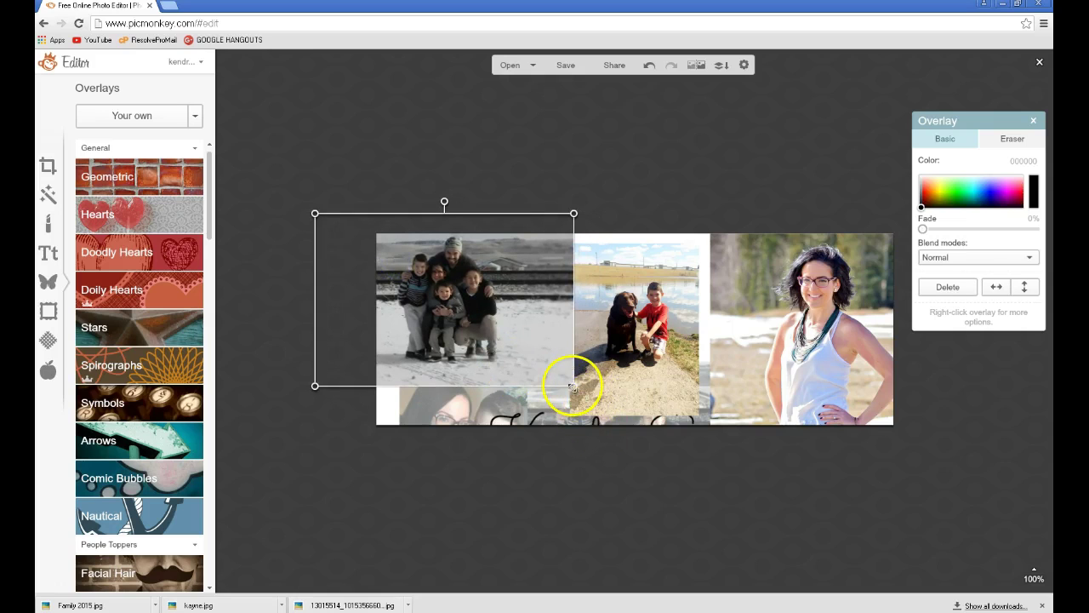
pyautogui.moveTo(573, 387); pyautogui.dragTo(665, 497)
pyautogui.moveTo(541, 335); pyautogui.dragTo(496, 329)
# Bring the boy-and-dog photo forward and enlarge it to fill the gap between the family photo and the portrait.
pyautogui.click(653, 313)
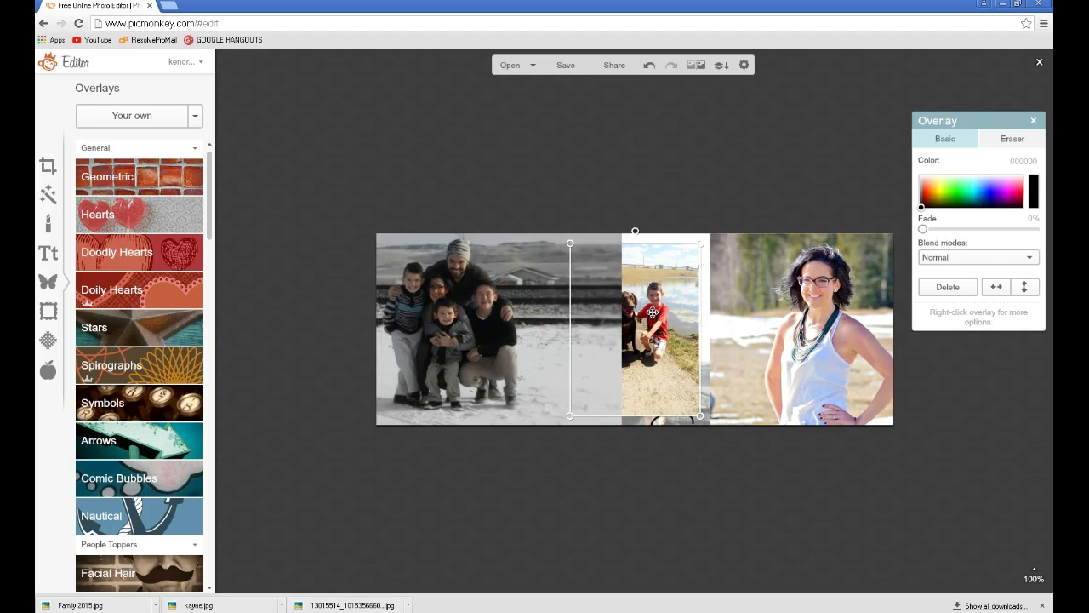
pyautogui.rightClick(653, 313)
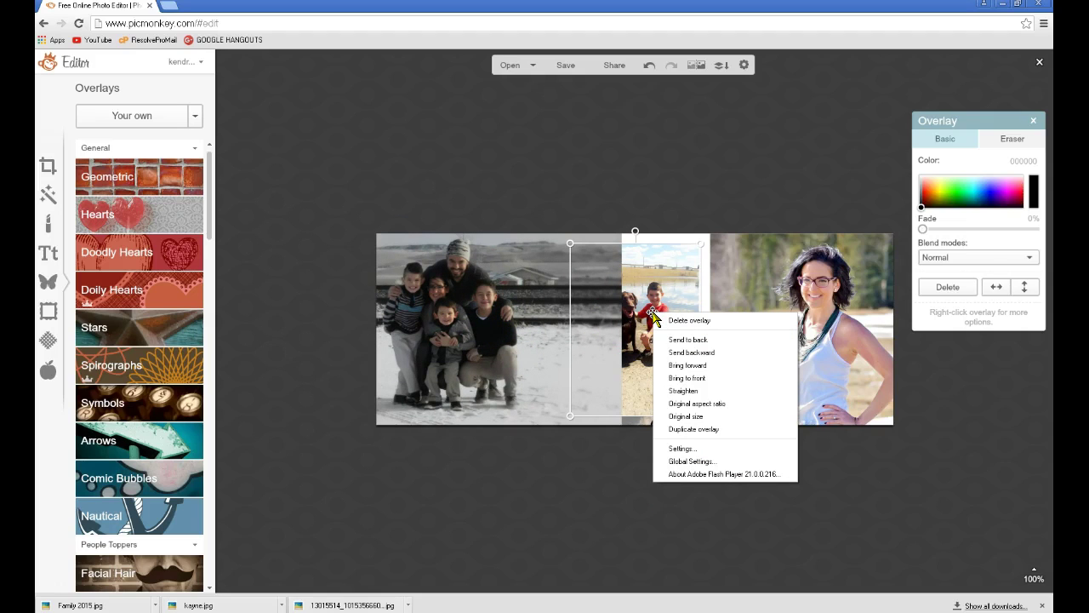
pyautogui.click(688, 366)
pyautogui.moveTo(629, 294); pyautogui.dragTo(593, 284)
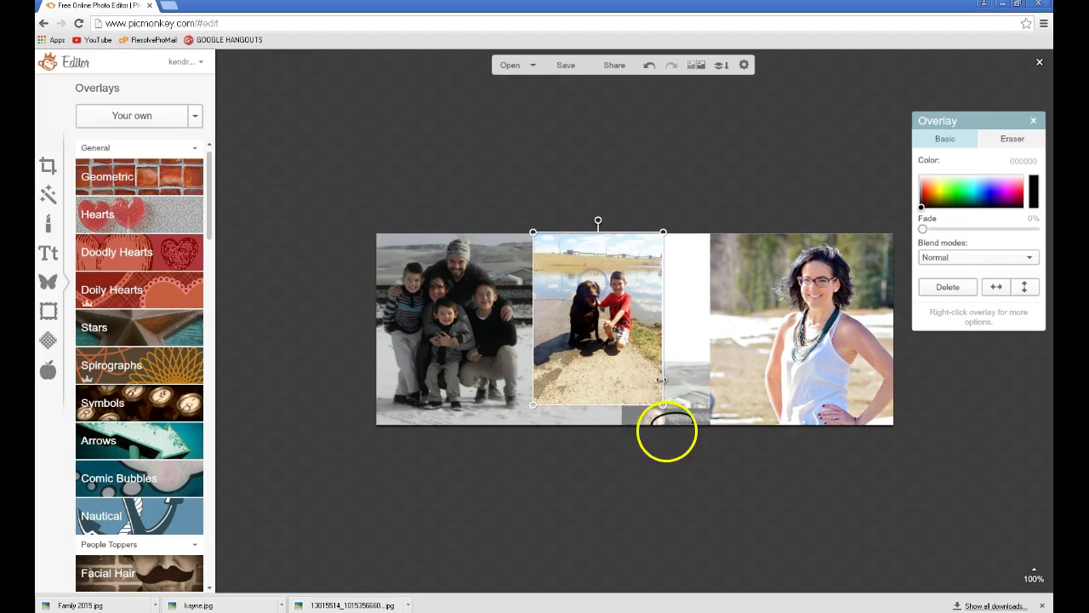
pyautogui.moveTo(665, 404); pyautogui.dragTo(731, 454)
pyautogui.moveTo(675, 398); pyautogui.dragTo(684, 397)
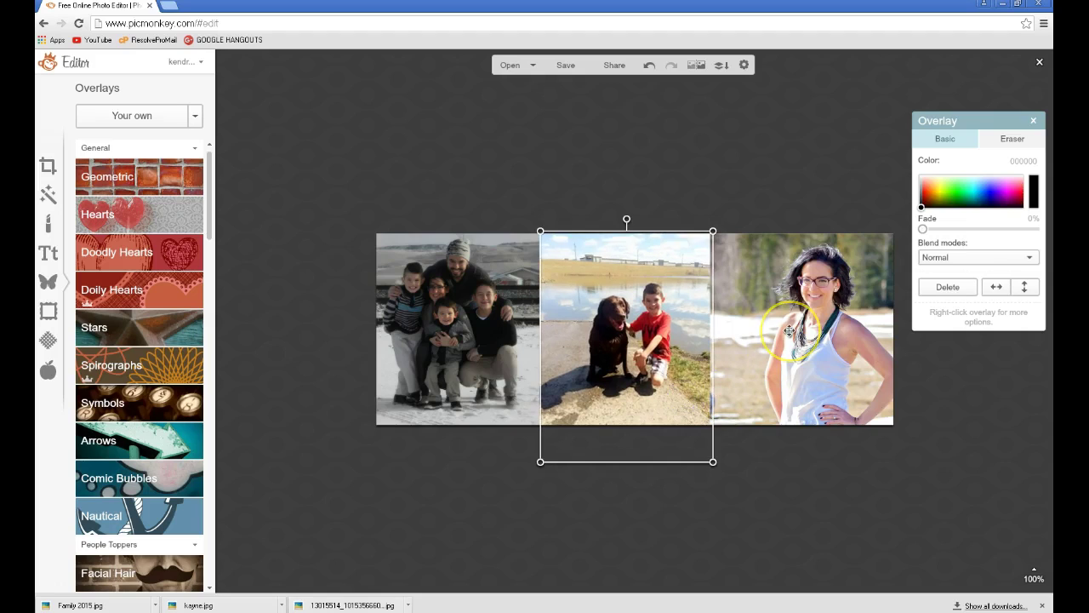
pyautogui.click(826, 535)
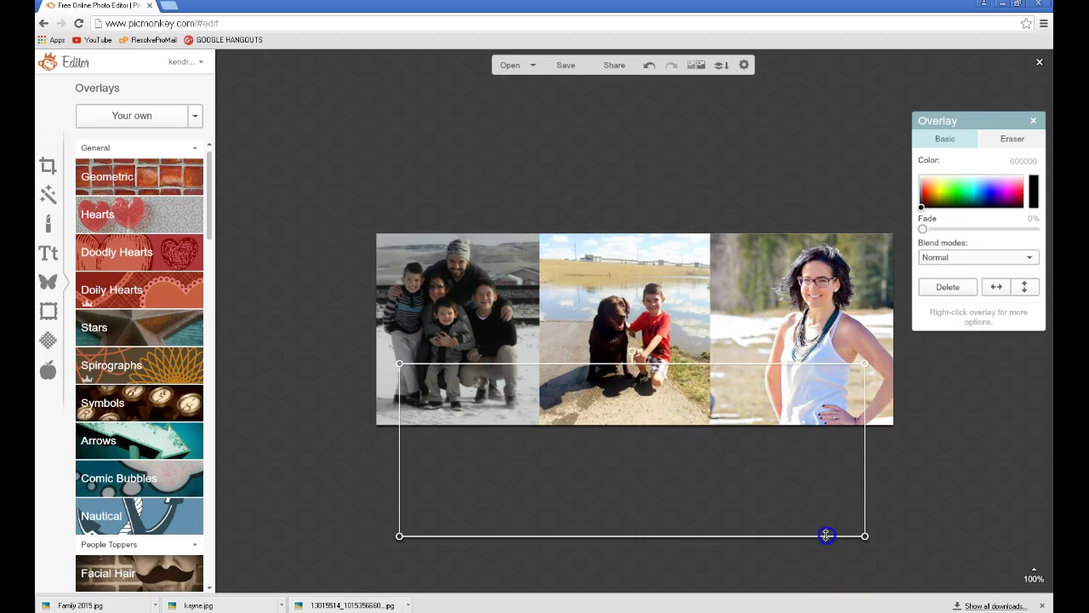
pyautogui.click(712, 155)
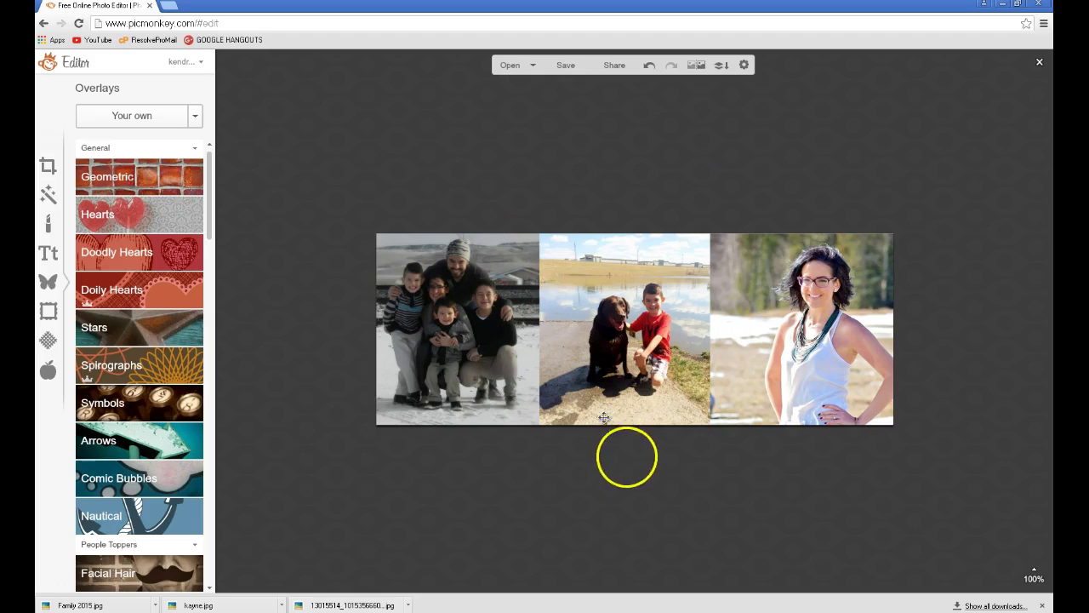
pyautogui.moveTo(642, 482); pyautogui.dragTo(646, 404)
pyautogui.rightClick(652, 376)
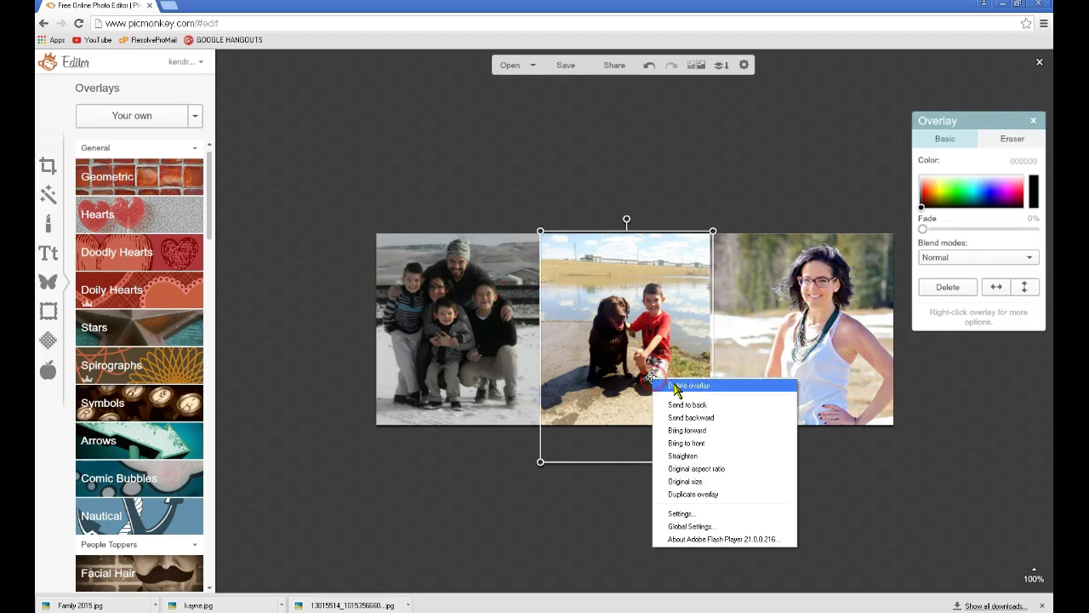
pyautogui.click(515, 473)
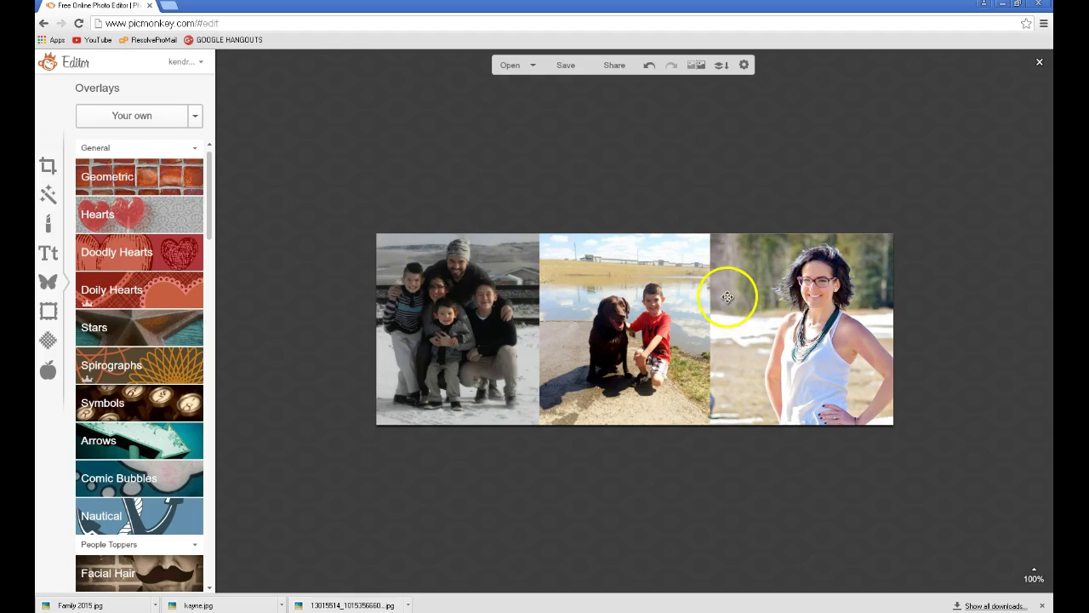
# Flatten the photo overlays into the canvas image.
pyautogui.click(719, 66)
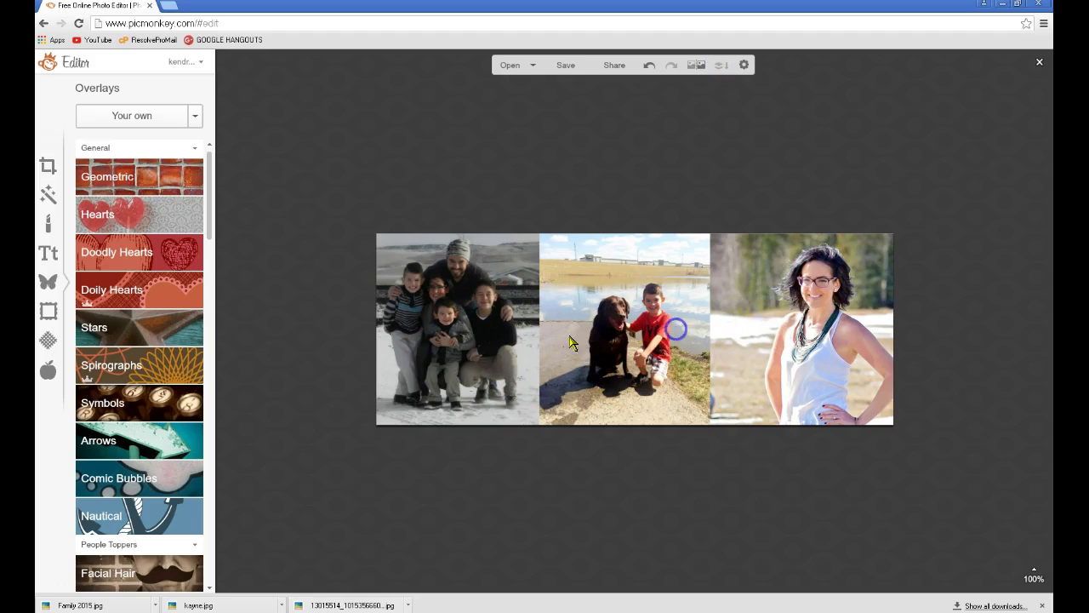
# Add the geometric rectangle as an overlay and enlarge it across all three photos, leaving a narrow margin around the canvas edges.
pyautogui.click(49, 283)
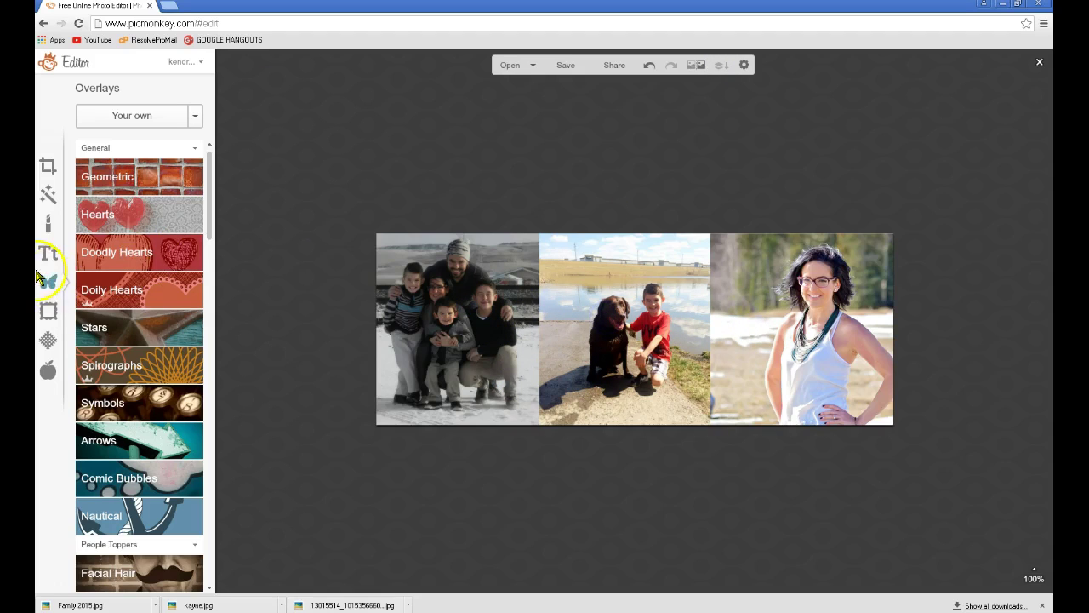
pyautogui.click(100, 181)
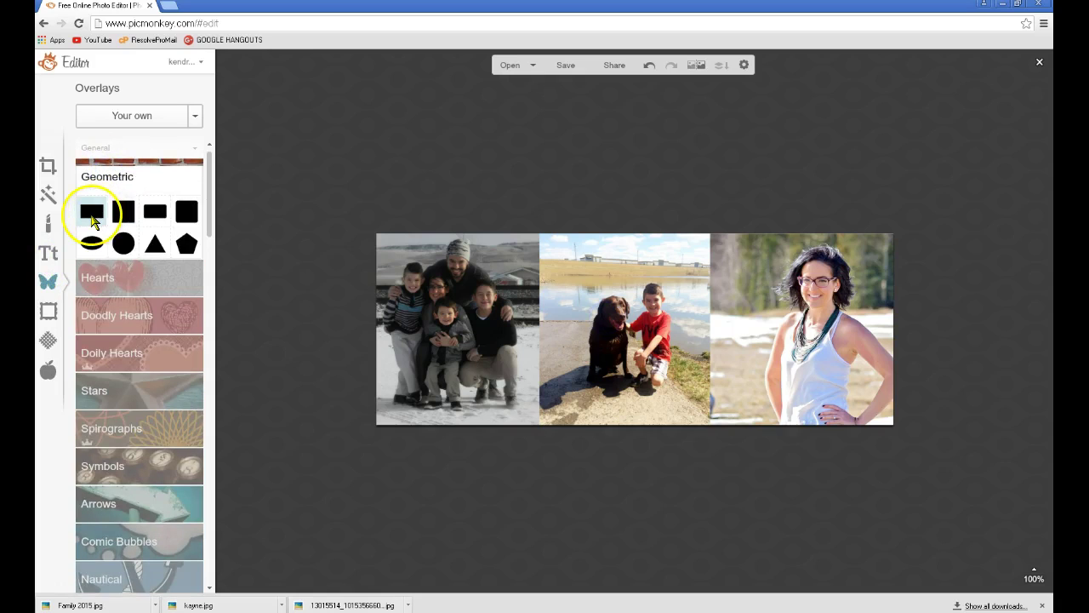
pyautogui.click(92, 213)
pyautogui.moveTo(661, 328); pyautogui.dragTo(891, 420)
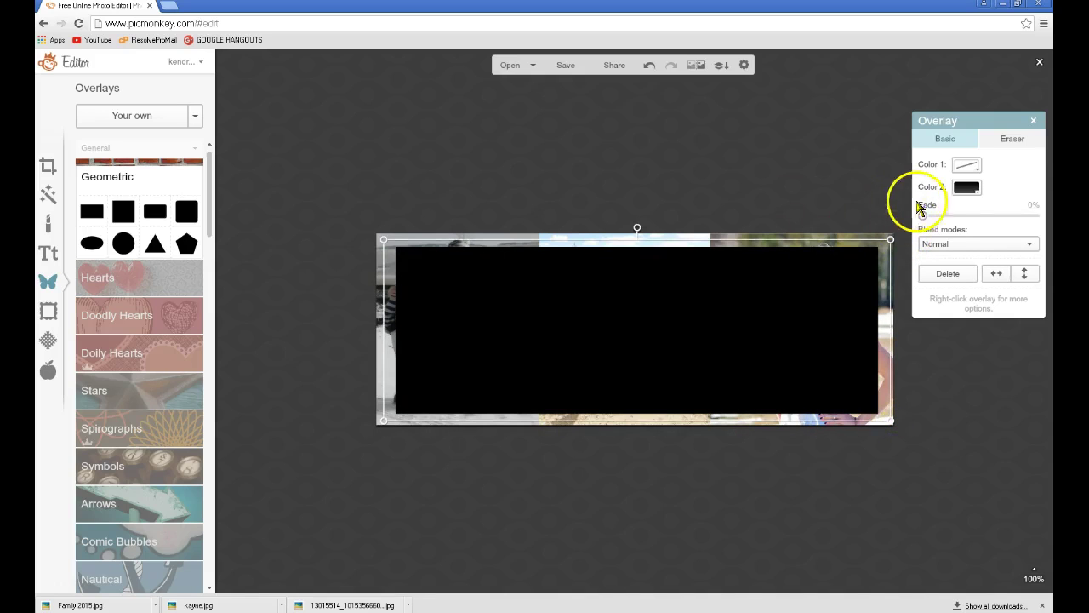
# Recolor the rectangle overlay to light gray and set its fade to 50%.
pyautogui.click(967, 187)
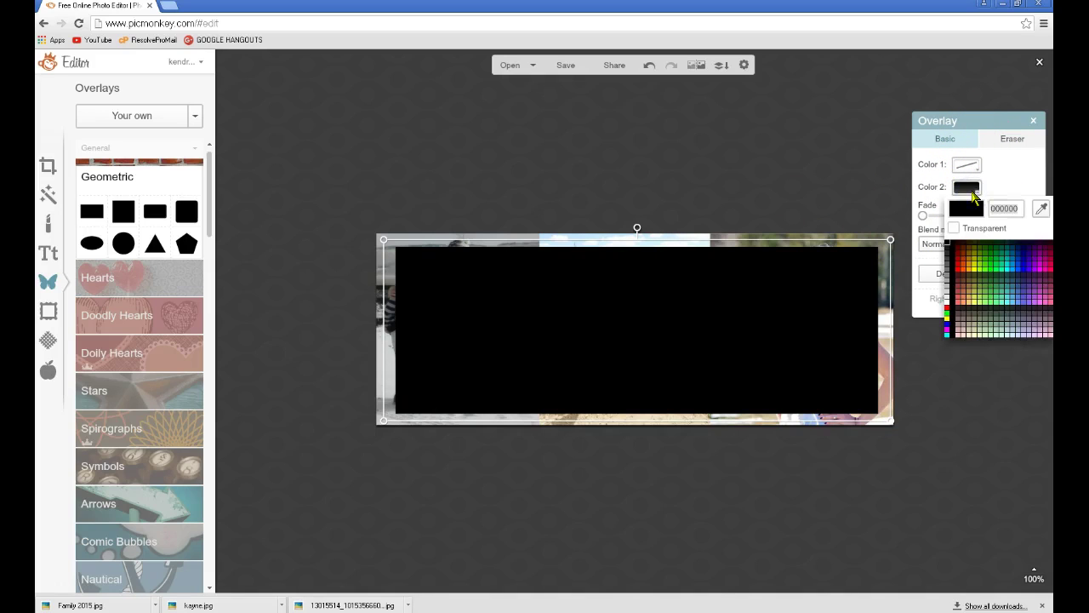
pyautogui.moveTo(979, 247); pyautogui.dragTo(949, 298)
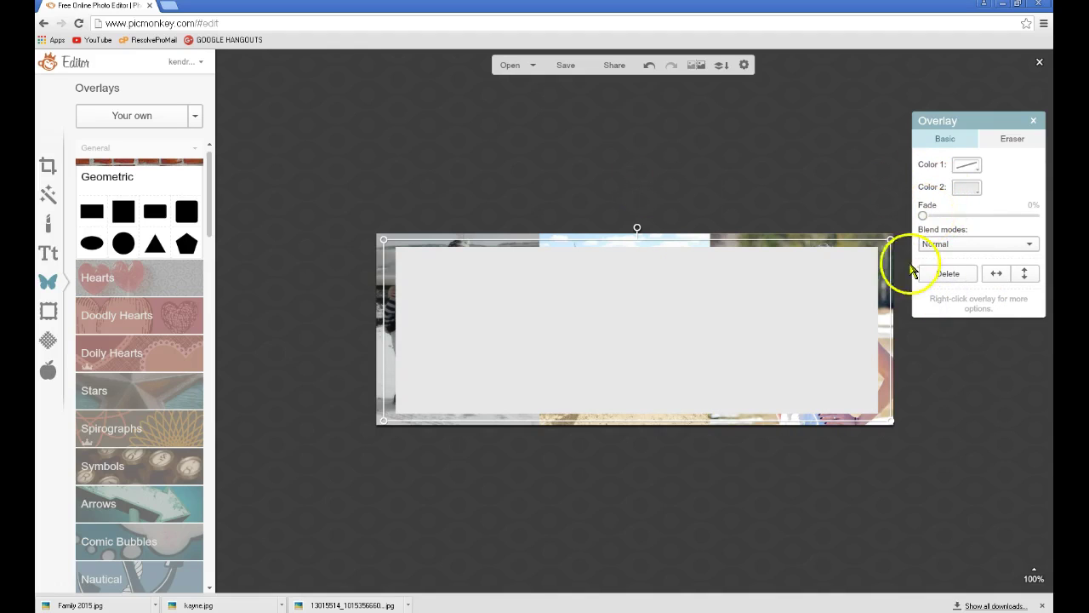
pyautogui.moveTo(923, 215); pyautogui.dragTo(980, 223)
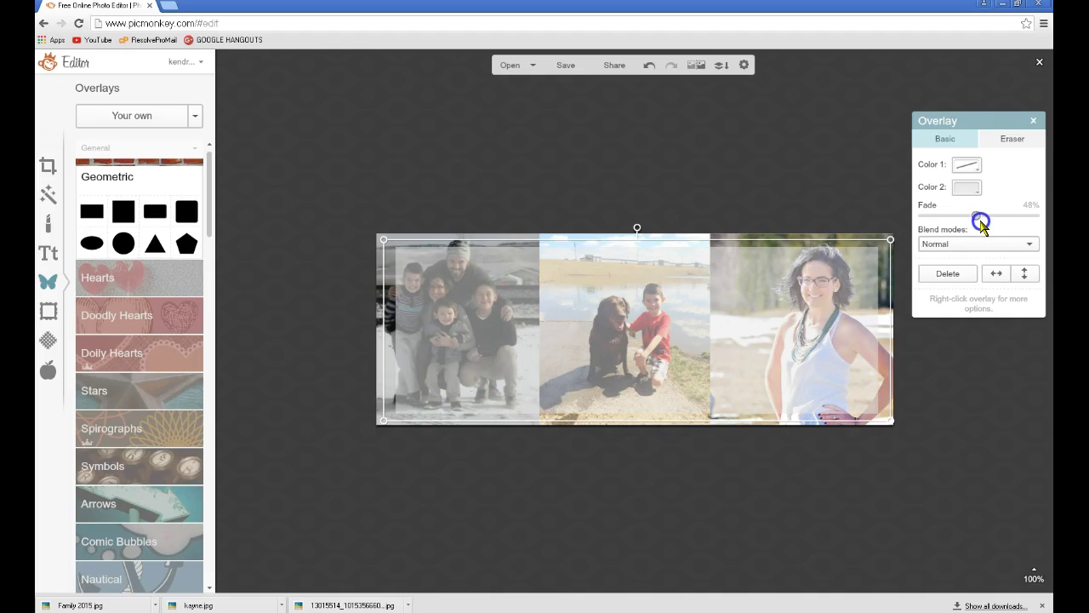
pyautogui.click(876, 205)
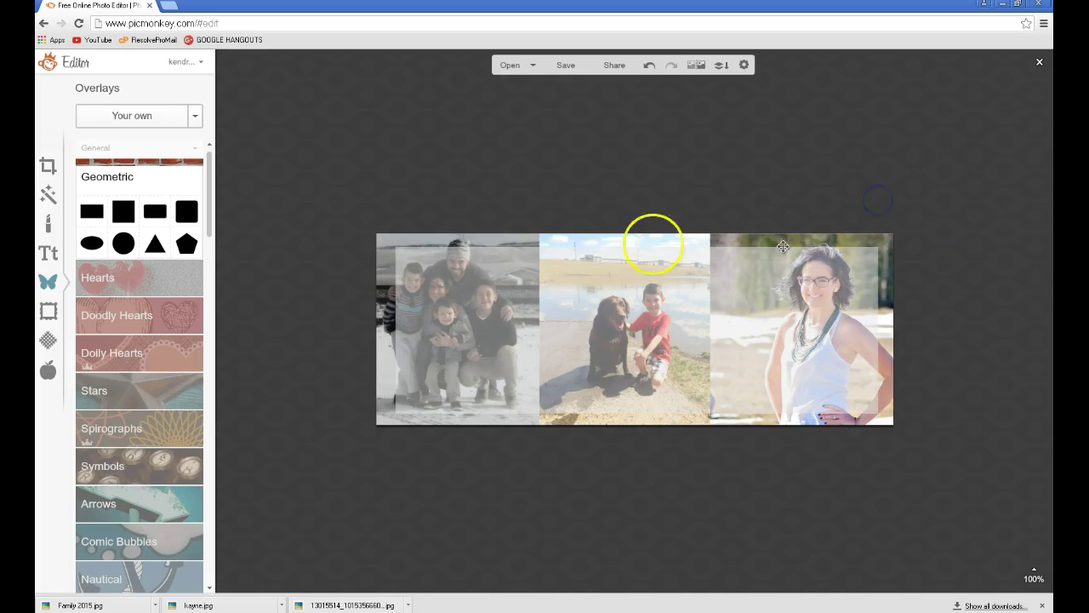
# Try the coral color ff6666 on the rectangle, restore its light gray fill, and flatten it into the canvas image.
pyautogui.click(614, 285)
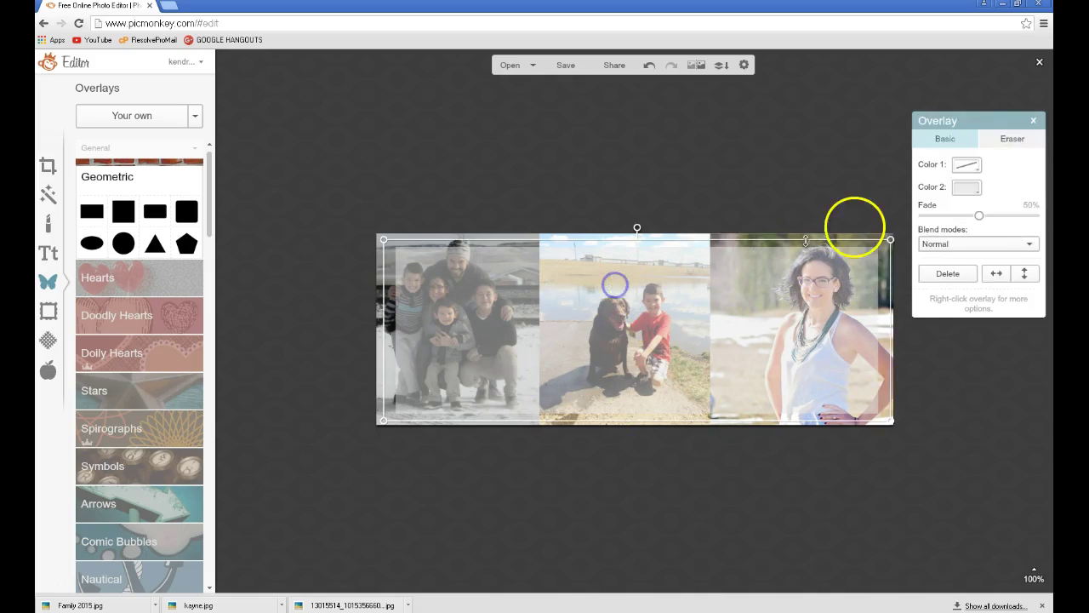
pyautogui.click(967, 189)
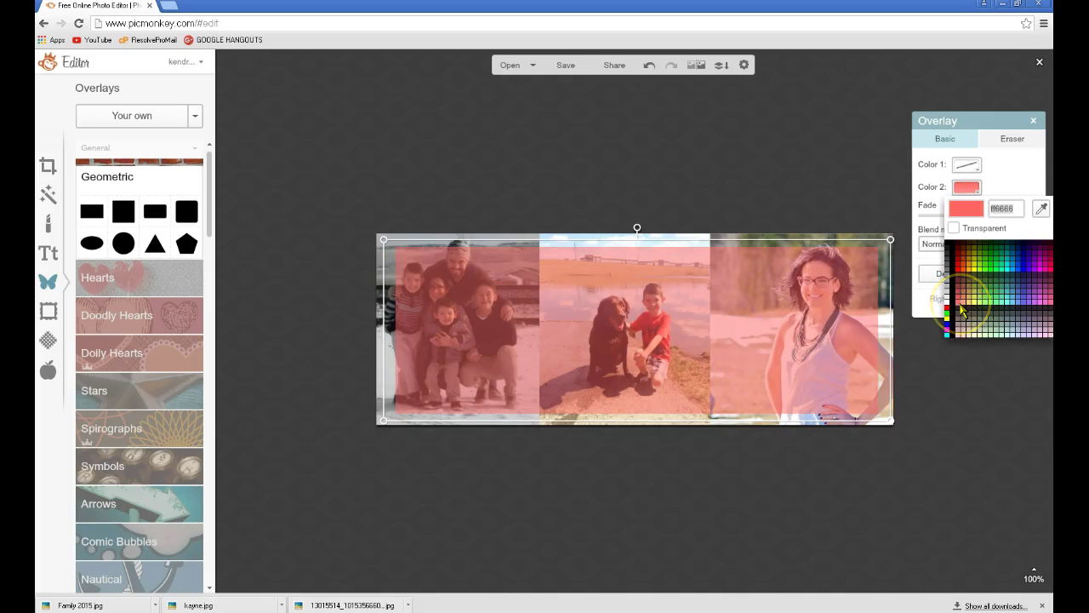
pyautogui.moveTo(961, 311)
pyautogui.mouseDown()
pyautogui.moveTo(1033, 329)
pyautogui.moveTo(1033, 316)
pyautogui.moveTo(976, 335)
pyautogui.moveTo(956, 294)
pyautogui.moveTo(945, 310)
pyautogui.moveTo(945, 297)
pyautogui.mouseUp()
pyautogui.click(722, 180)
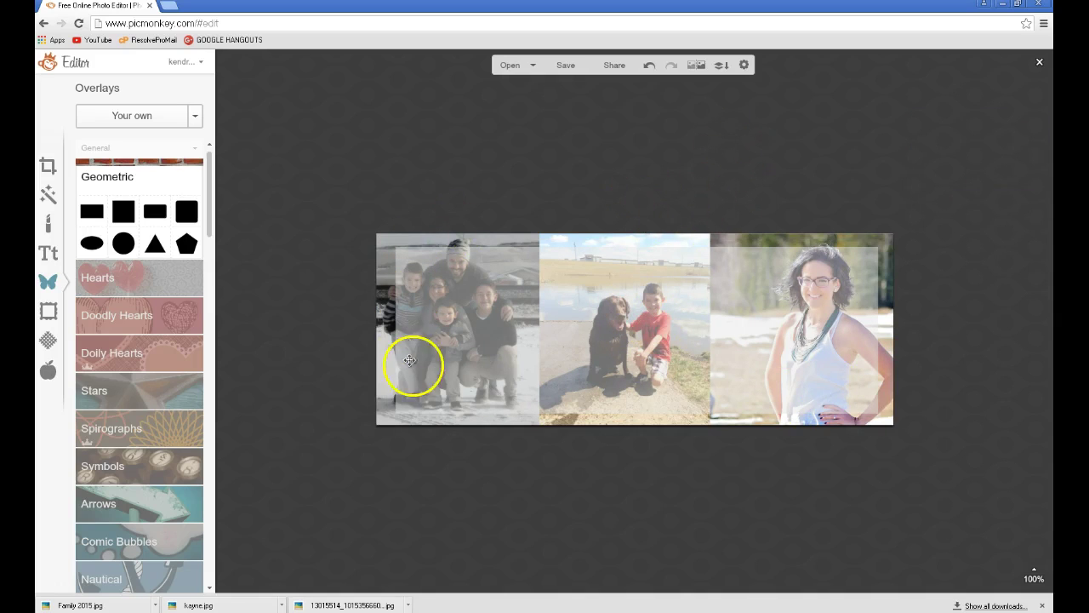
pyautogui.click(721, 70)
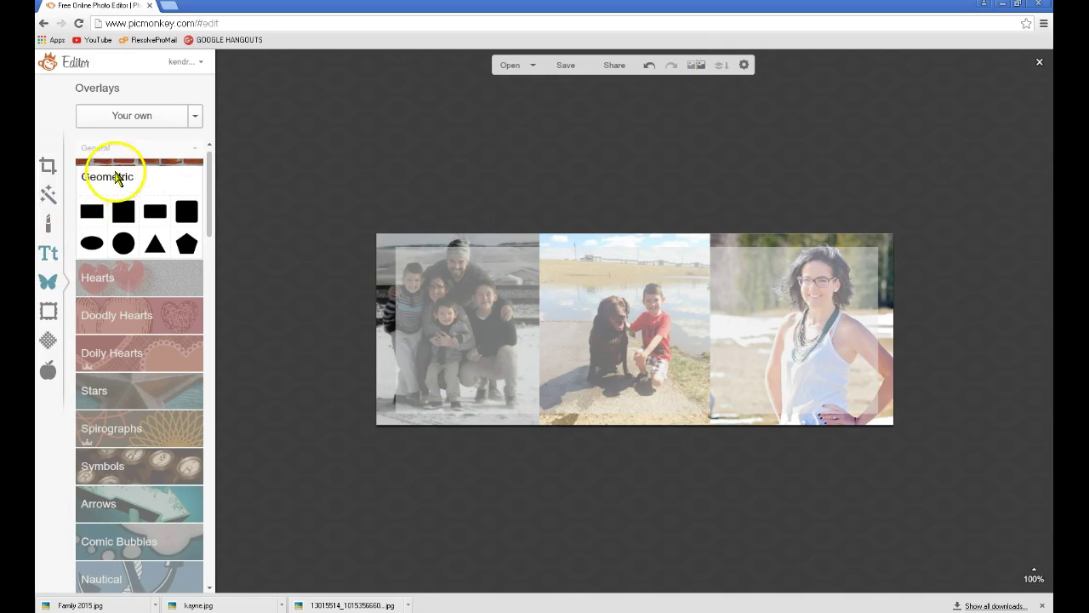
# Add a text overlay with the person's full name in the premium script font that heads the recent fonts.
pyautogui.click(47, 253)
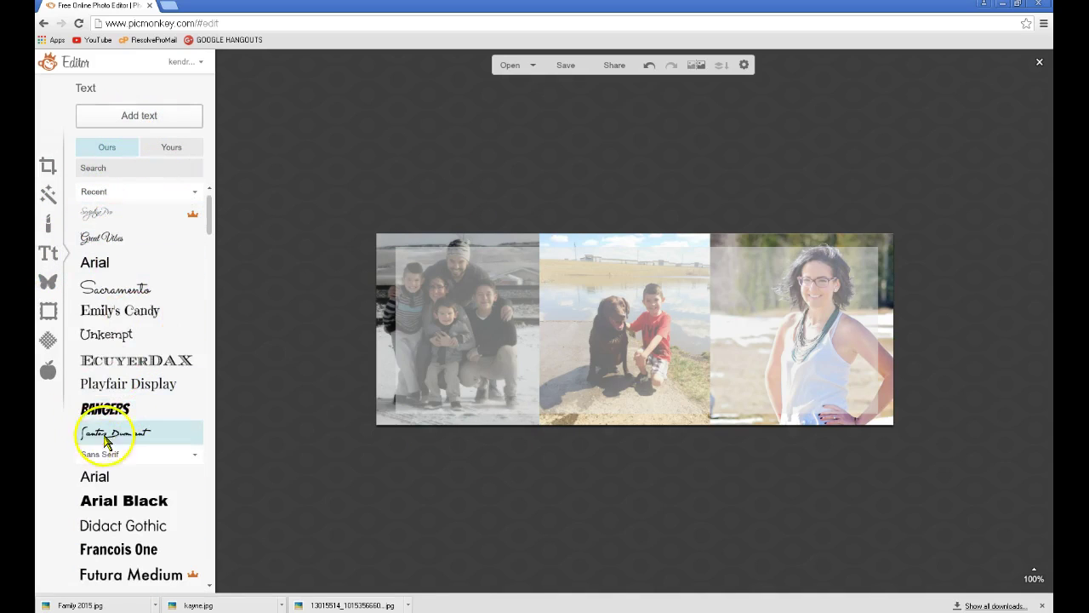
pyautogui.scroll(-1, 146, 472)
pyautogui.scroll(-1, 145, 429)
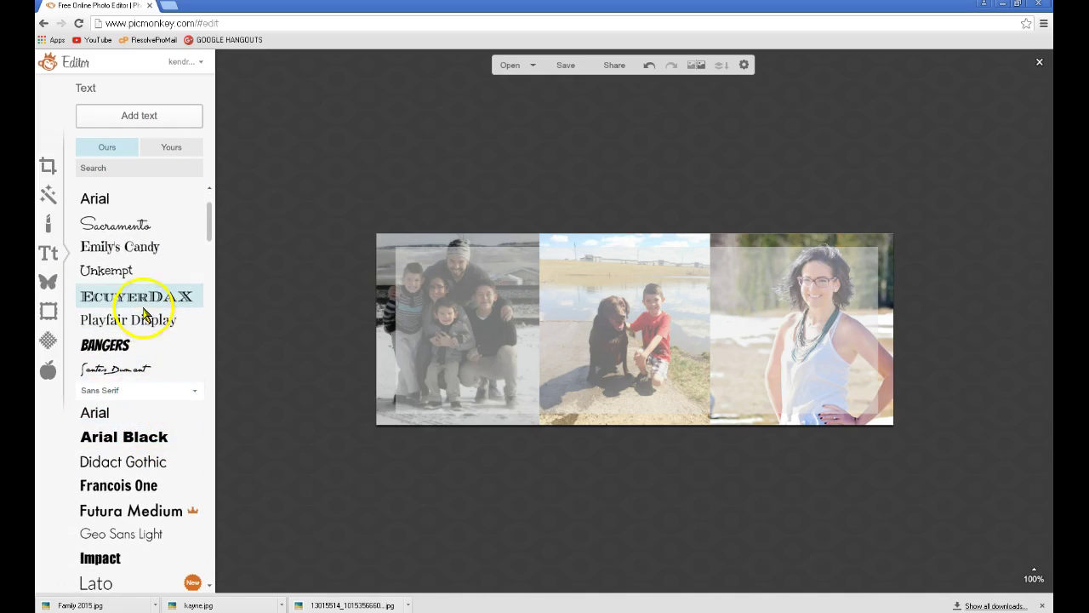
pyautogui.scroll(2, 146, 311)
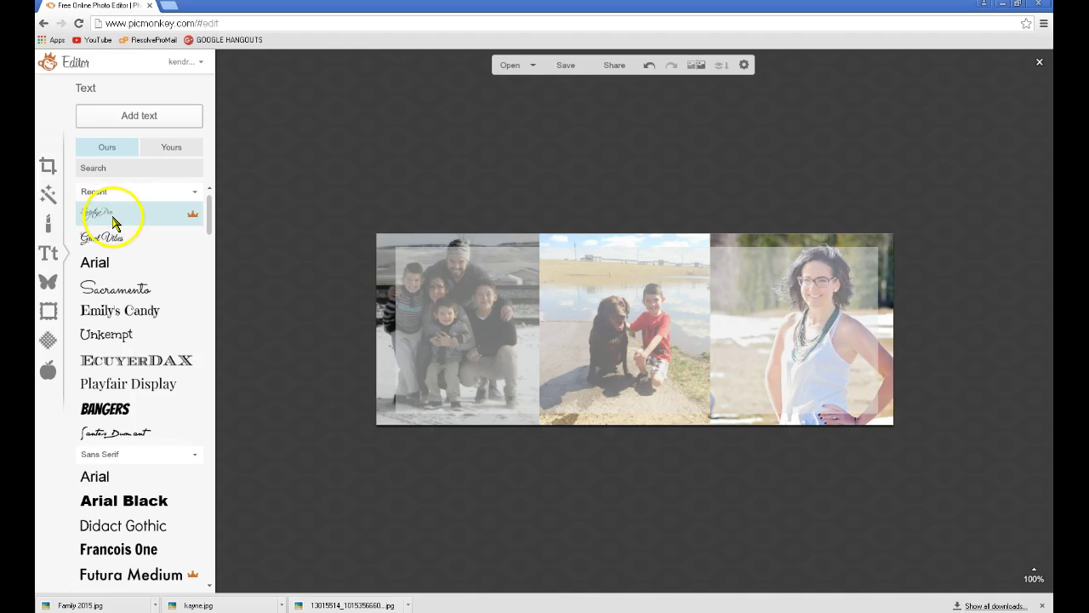
pyautogui.click(109, 217)
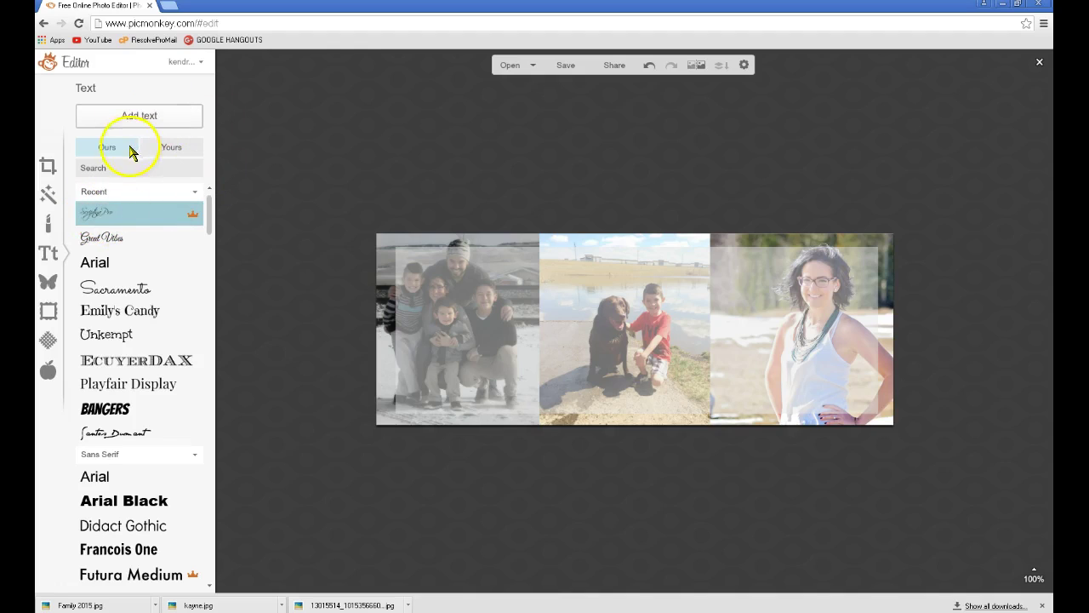
pyautogui.click(136, 117)
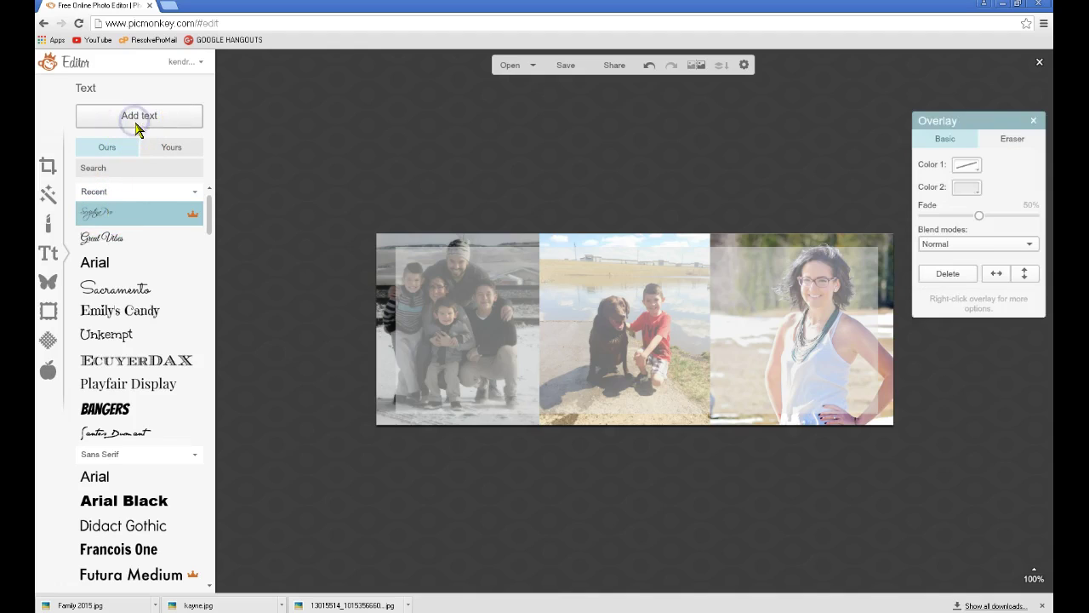
pyautogui.click(646, 312)
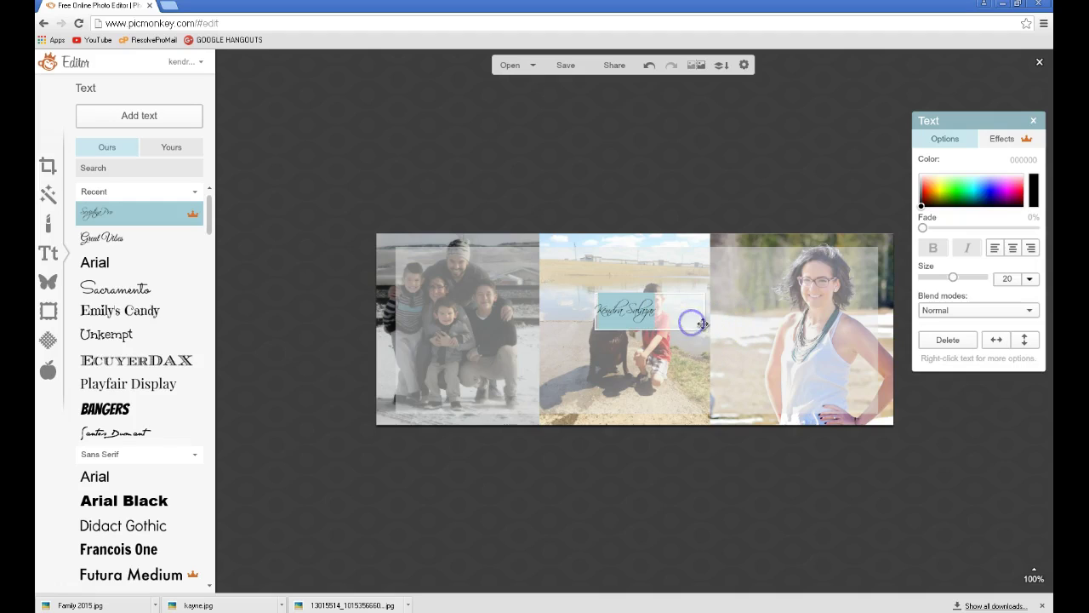
pyautogui.click(708, 330)
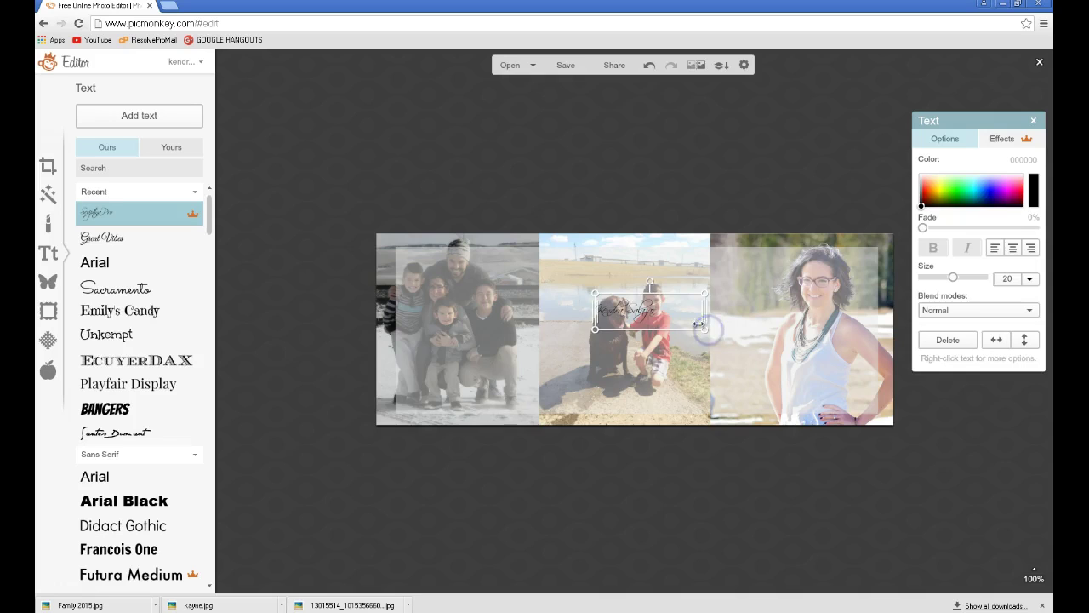
# Enlarge the name text and center it over the upper middle of the cover.
pyautogui.moveTo(702, 330); pyautogui.dragTo(965, 544)
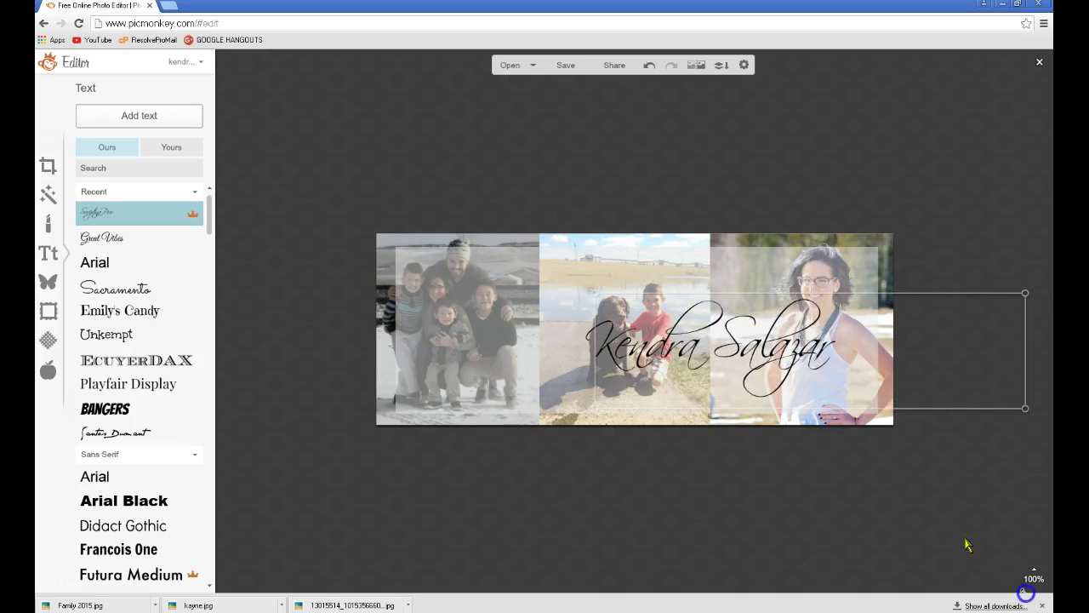
pyautogui.click(793, 410)
pyautogui.moveTo(741, 351); pyautogui.dragTo(651, 306)
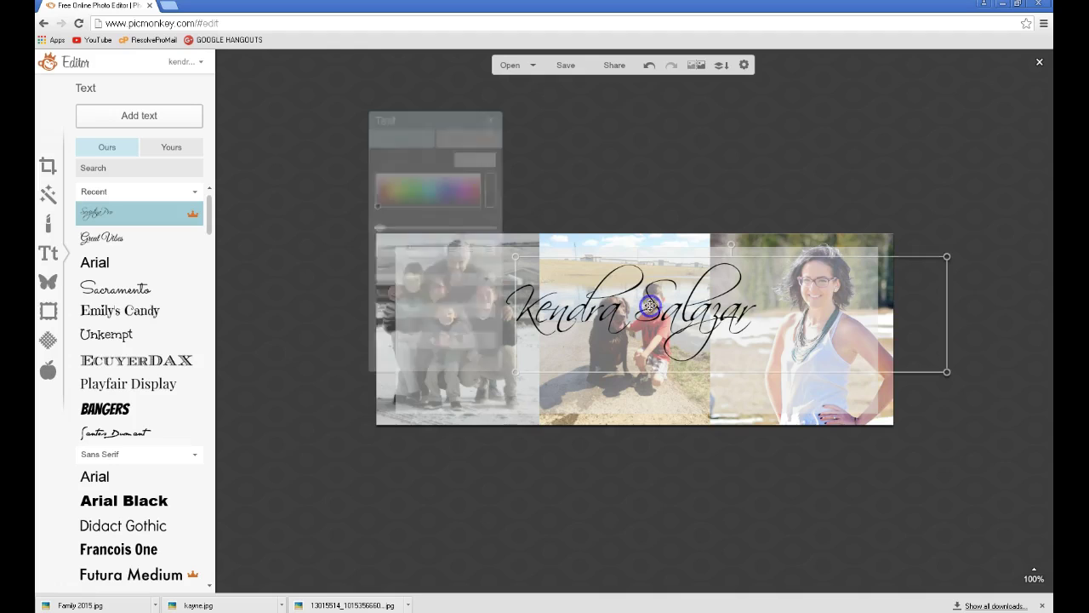
pyautogui.click(735, 455)
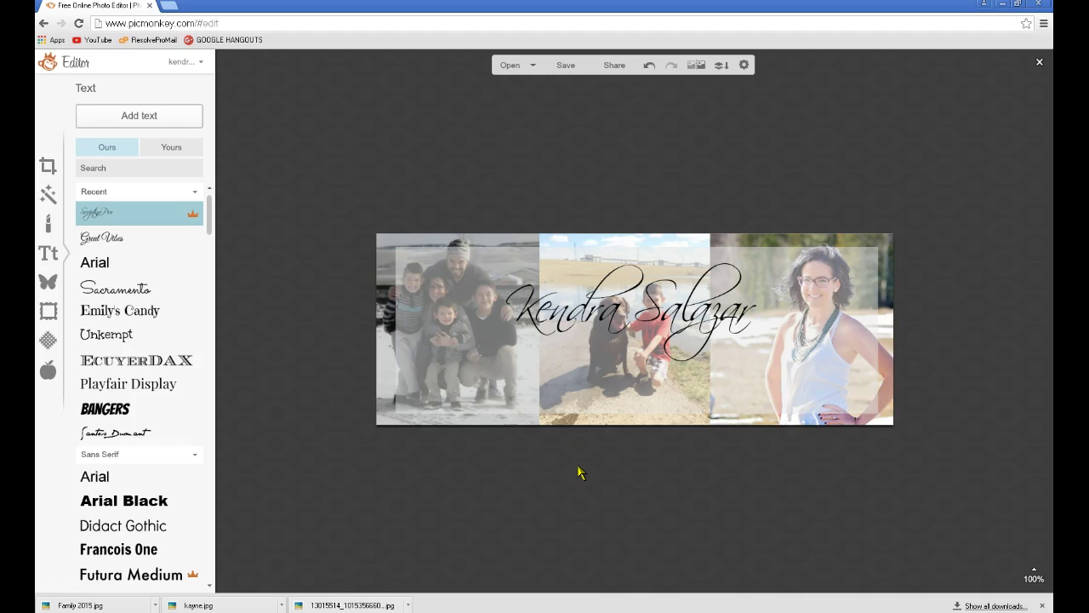
# Add the dotted circle from the basic labels and enlarge it on the lower part of the portrait photo, beside the woman.
pyautogui.click(48, 285)
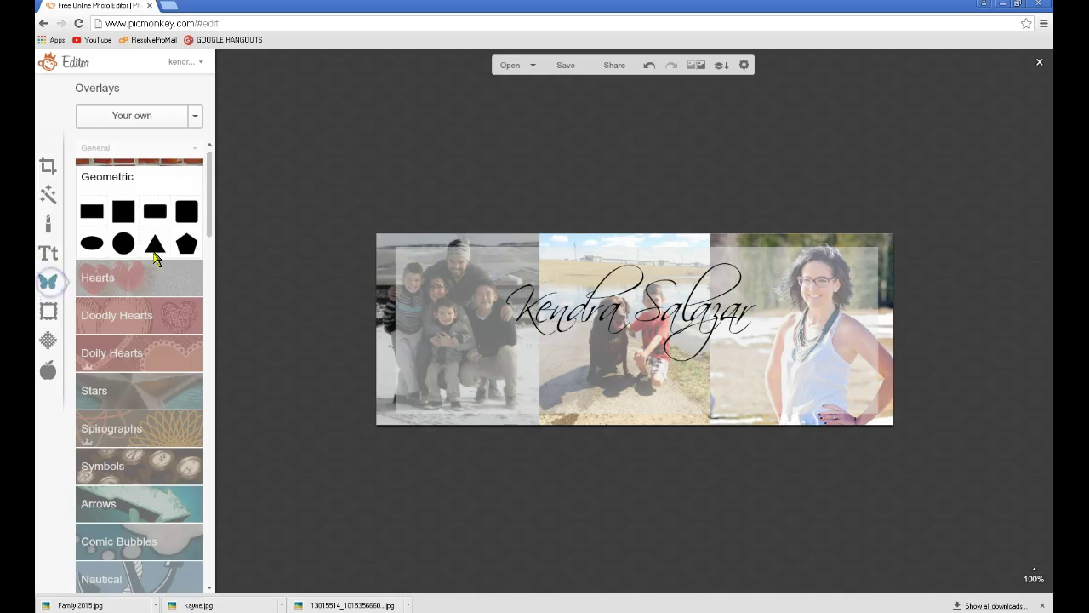
pyautogui.moveTo(209, 224); pyautogui.dragTo(209, 450)
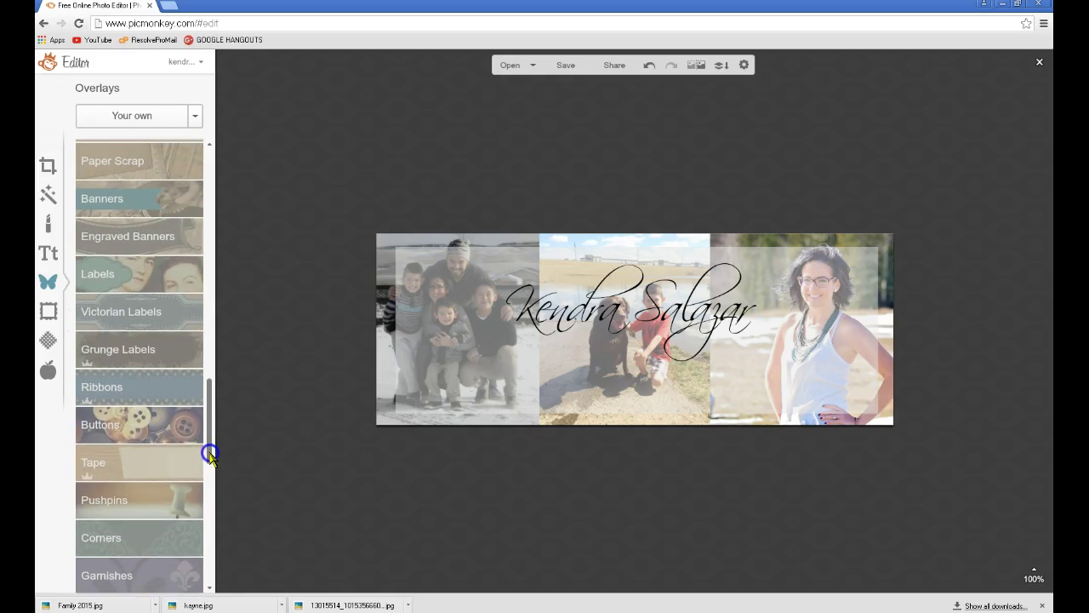
pyautogui.click(128, 276)
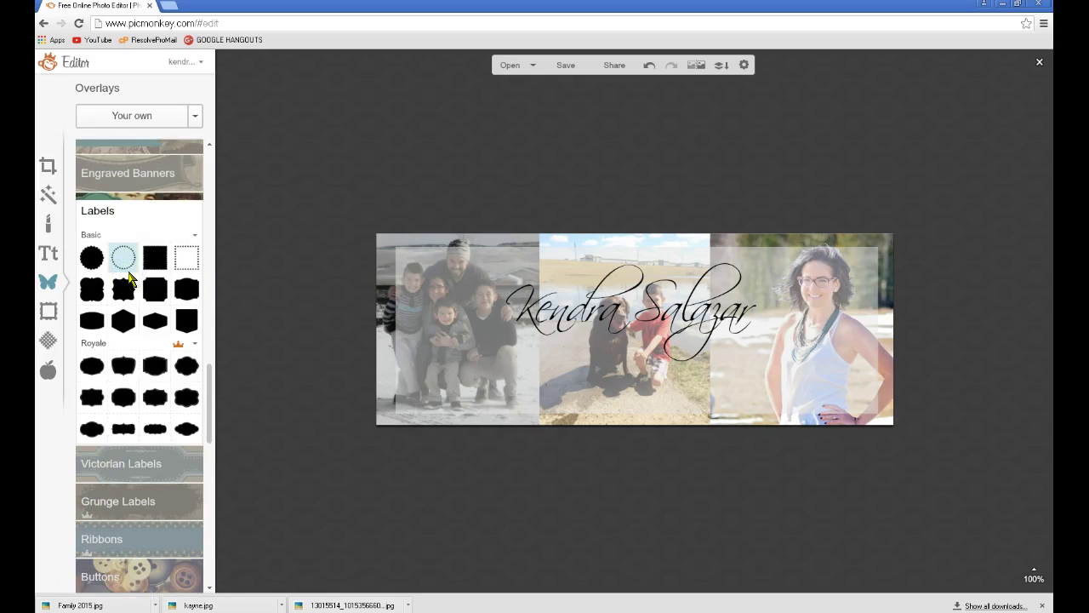
pyautogui.click(124, 266)
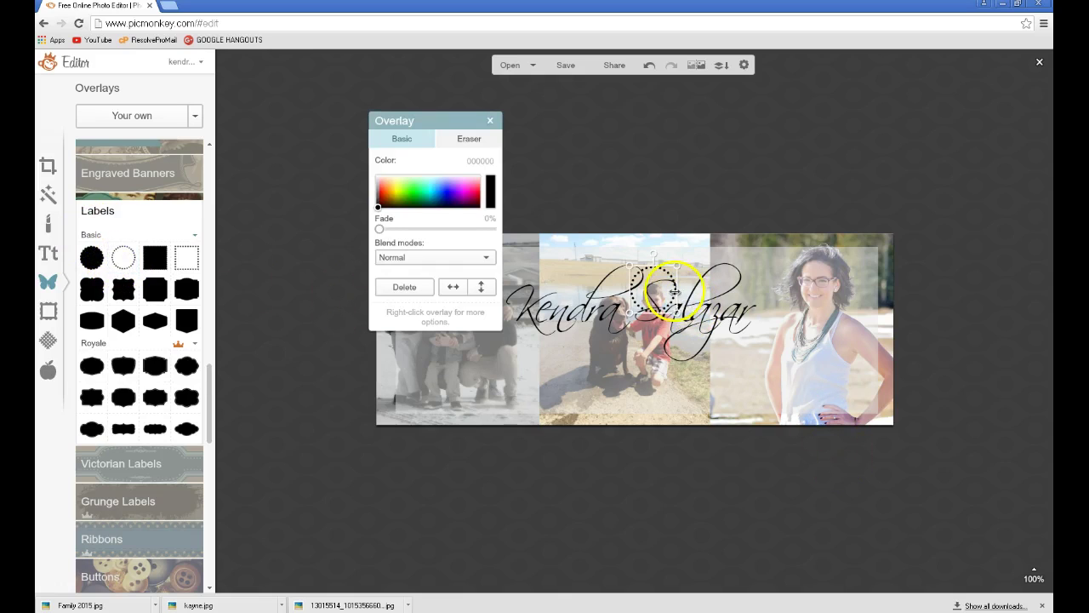
pyautogui.moveTo(681, 306); pyautogui.dragTo(819, 434)
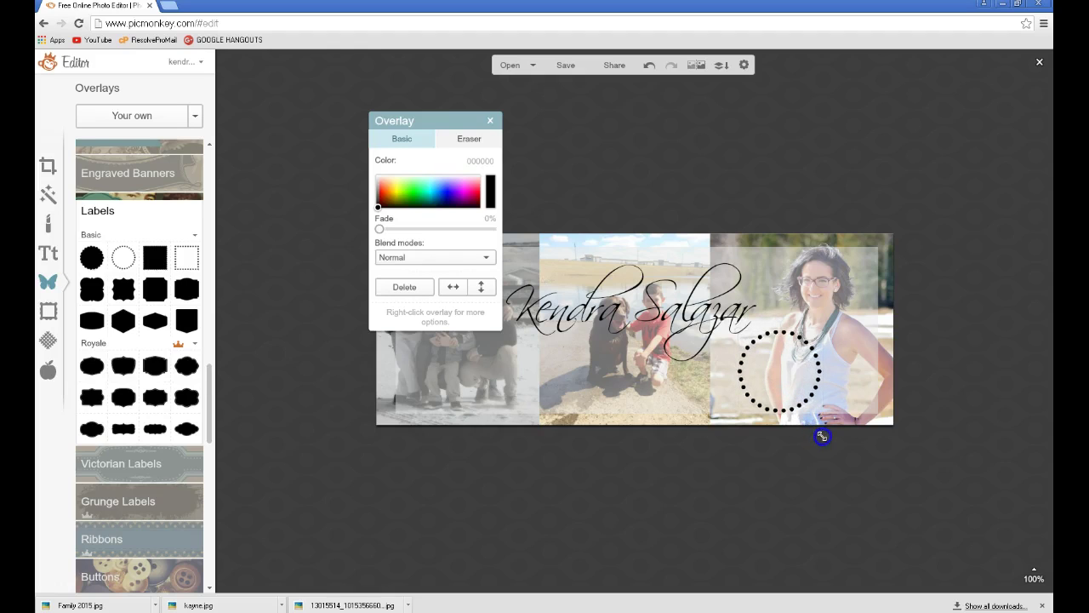
pyautogui.moveTo(784, 376); pyautogui.dragTo(776, 374)
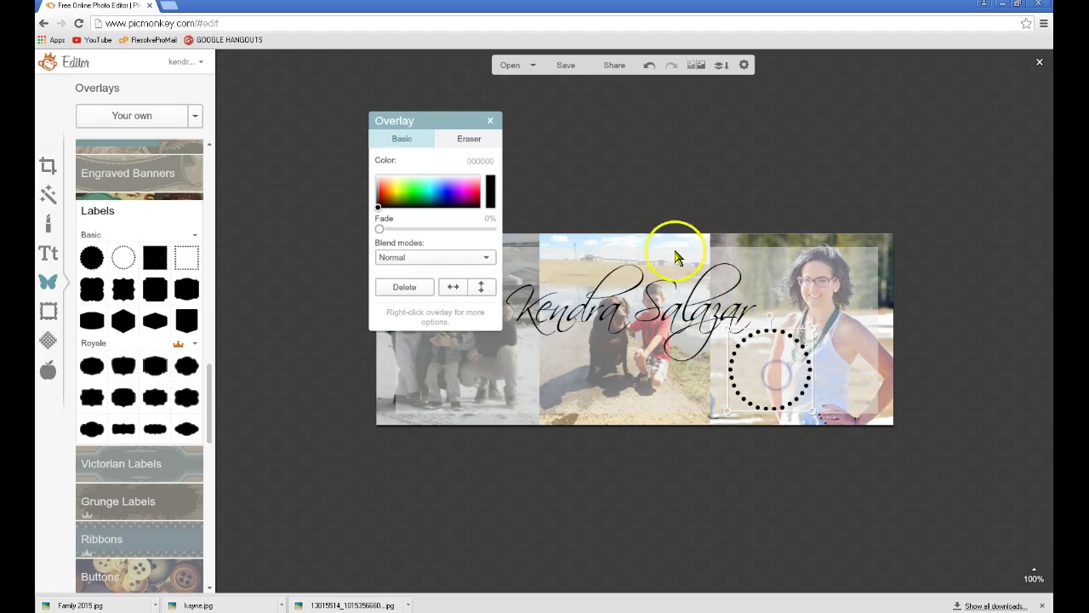
pyautogui.click(788, 186)
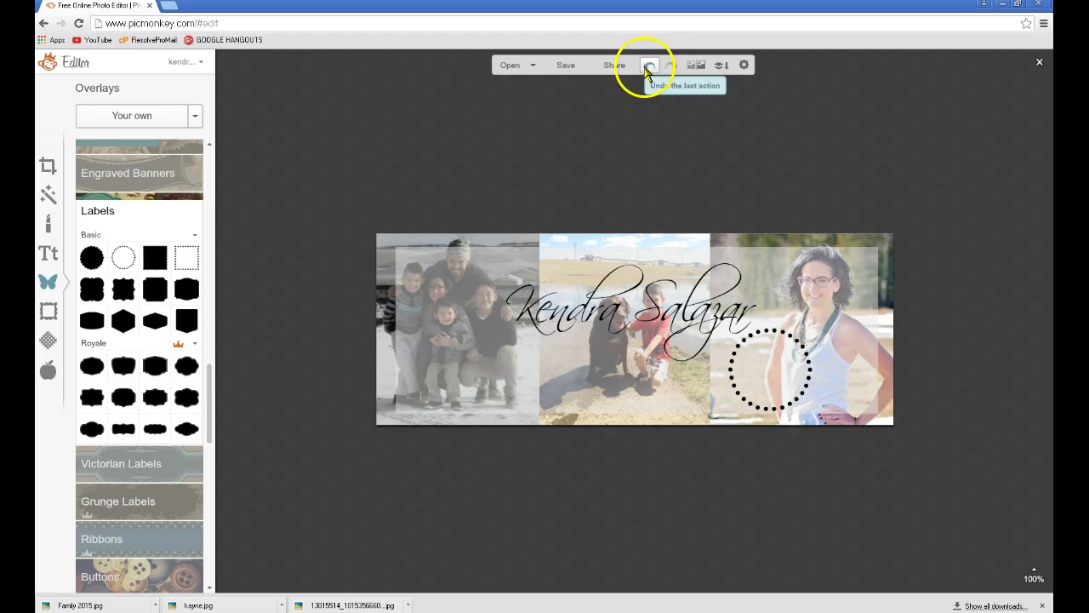
# Add the Arial text "Click her to learn more" on three lines below the name and center-align it.
pyautogui.click(48, 257)
pyautogui.click(121, 213)
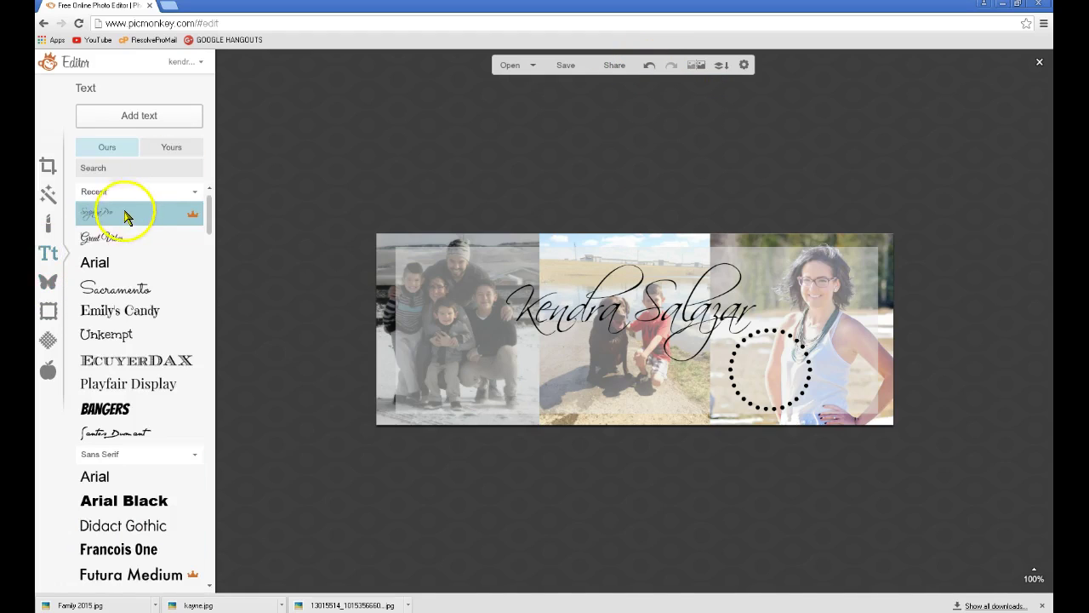
pyautogui.click(112, 263)
pyautogui.click(108, 264)
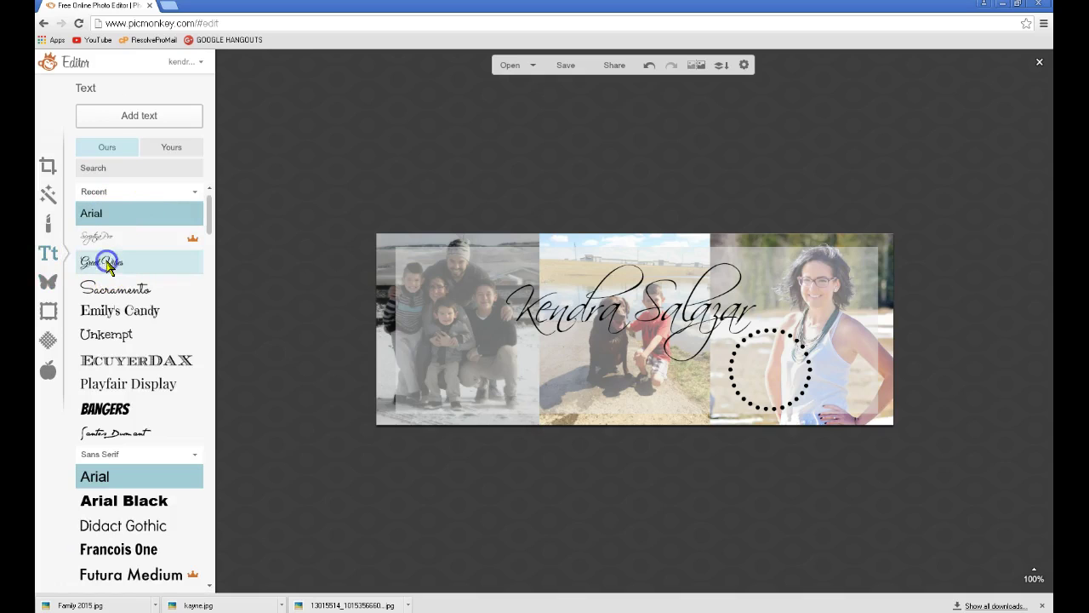
pyautogui.click(123, 122)
pyautogui.moveTo(622, 315); pyautogui.dragTo(613, 375)
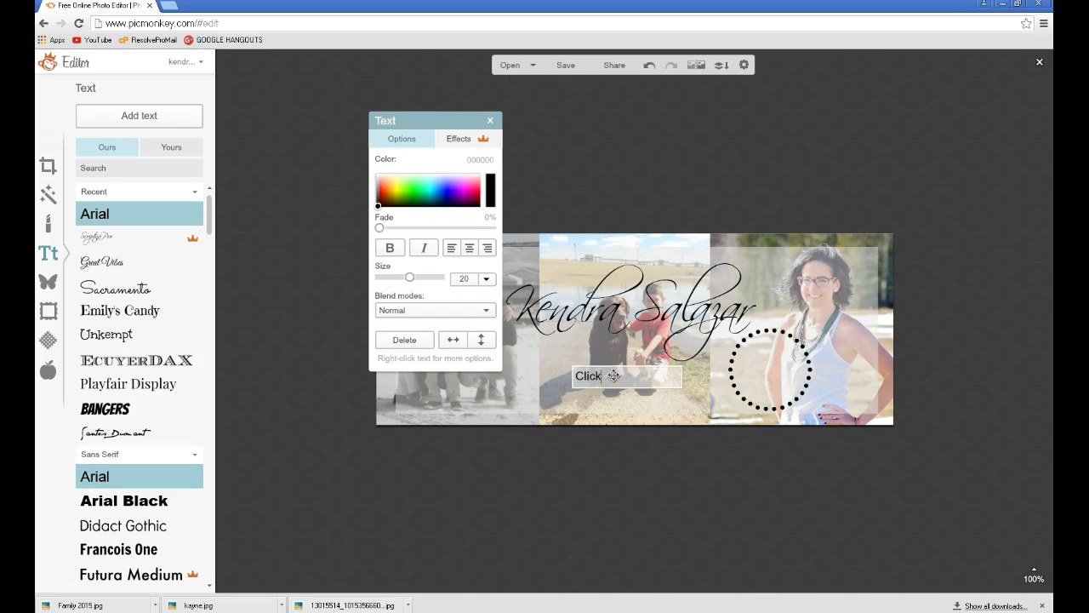
pyautogui.write('to')
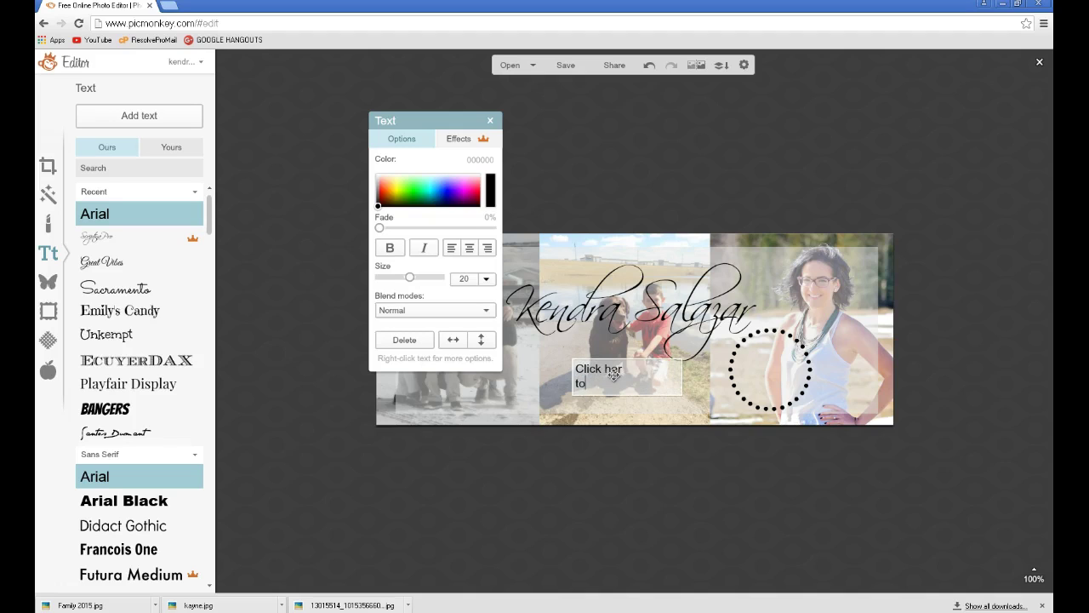
pyautogui.write(' learn')
pyautogui.press('Return')
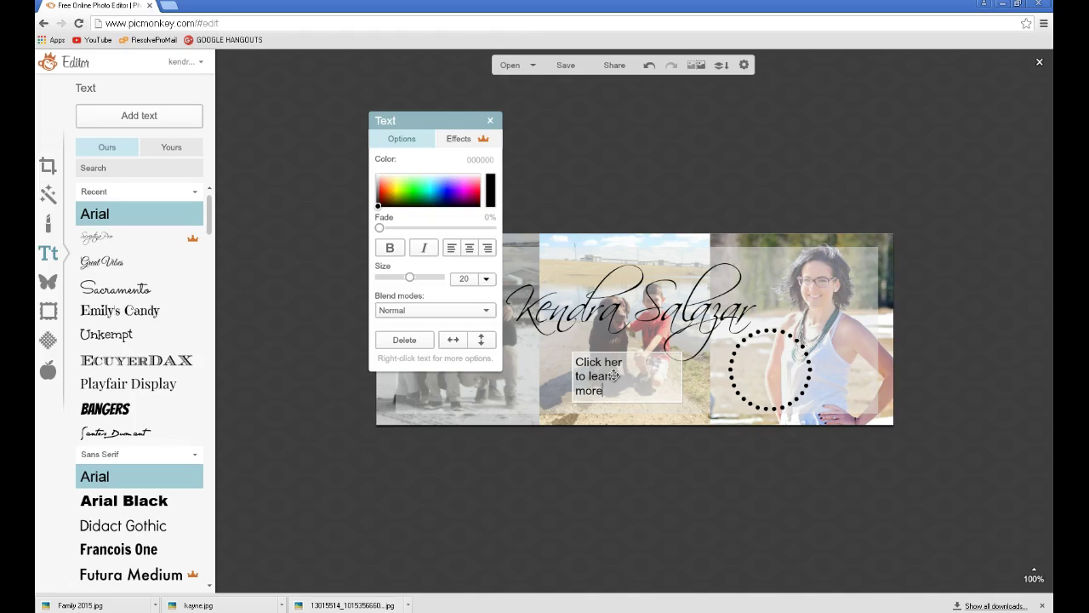
pyautogui.click(470, 248)
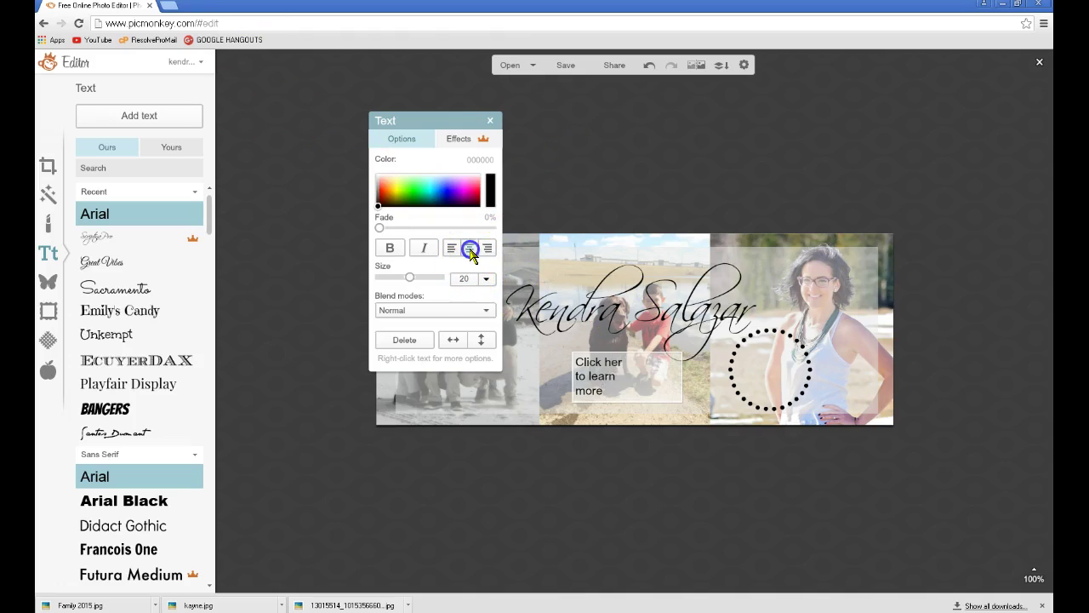
pyautogui.click(675, 409)
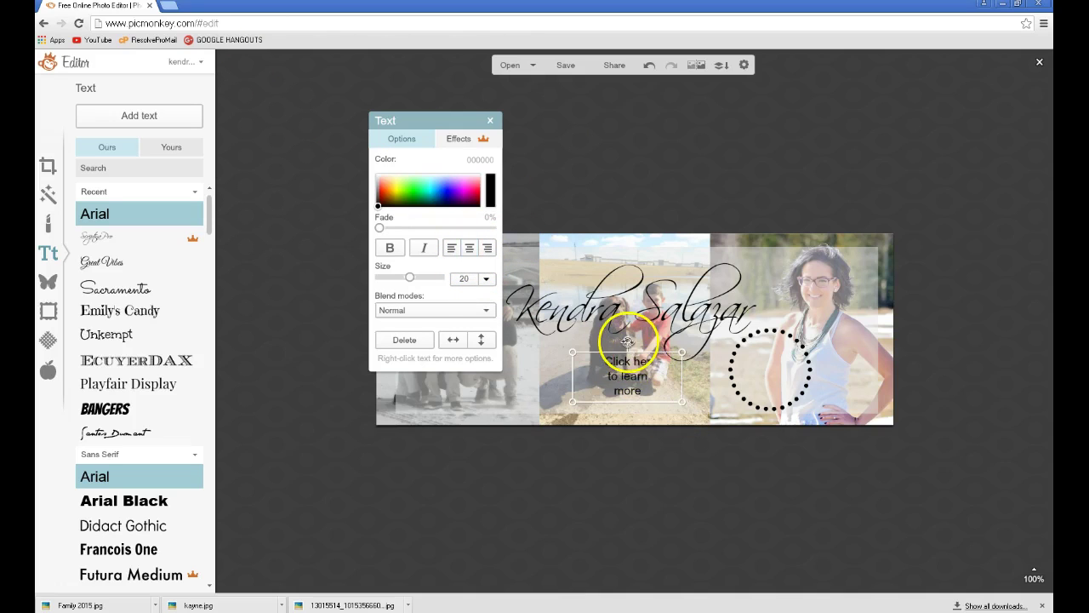
# Rotate the call-to-action text clockwise, correct it to "Click here to learn more", and place it inside the dotted circle.
pyautogui.moveTo(630, 339); pyautogui.dragTo(640, 351)
pyautogui.doubleClick(635, 371)
pyautogui.click(657, 374)
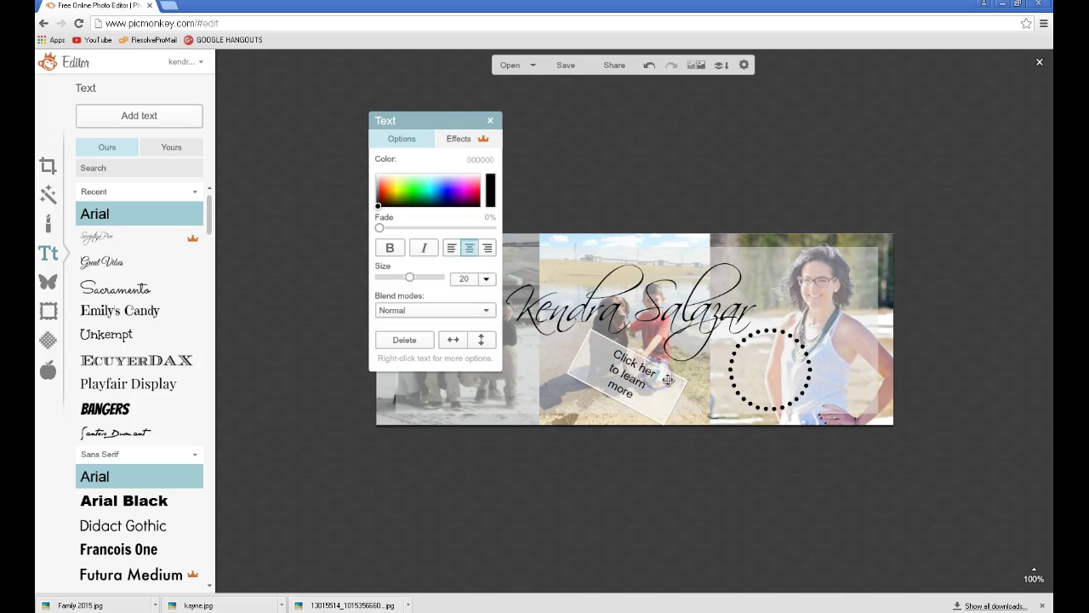
pyautogui.click(591, 397)
pyautogui.moveTo(606, 383); pyautogui.dragTo(777, 384)
pyautogui.click(767, 492)
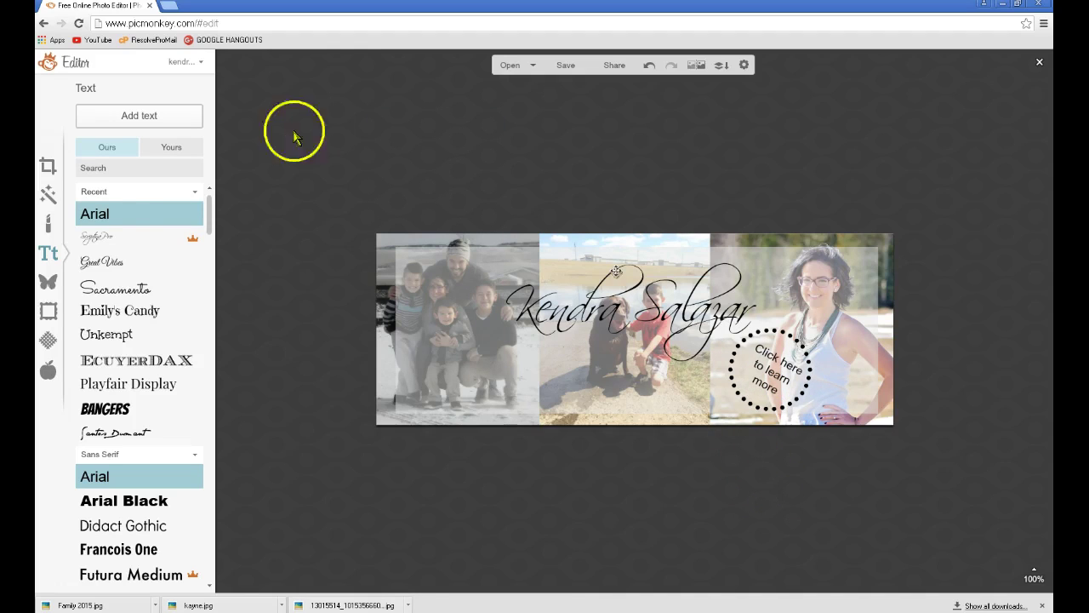
# Add the Sacramento text "Healthy living from the inside out" below the name.
pyautogui.click(138, 116)
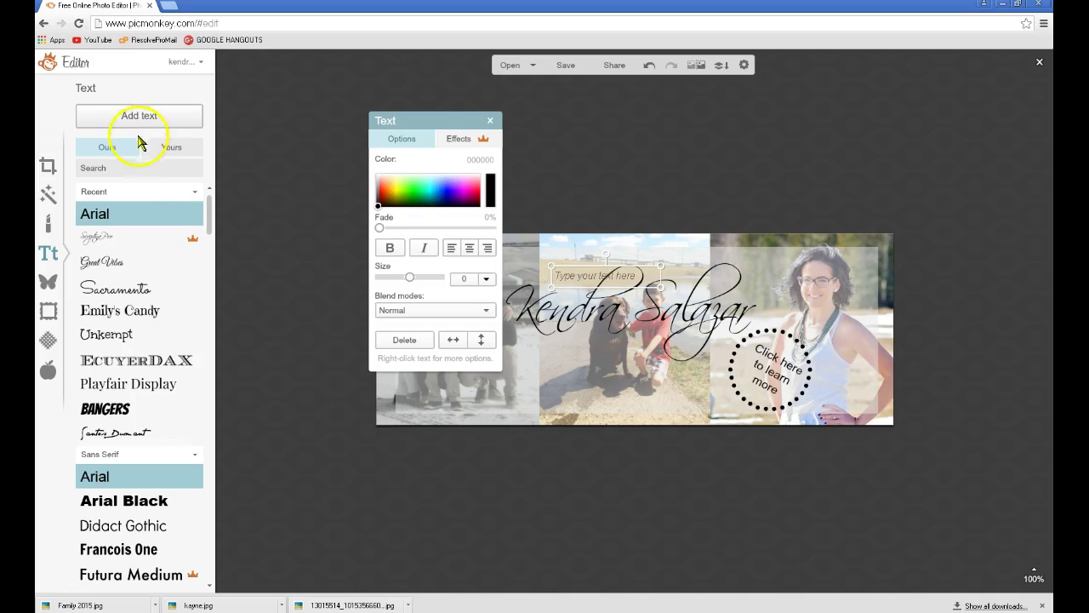
pyautogui.click(145, 288)
pyautogui.click(139, 116)
pyautogui.moveTo(624, 302); pyautogui.dragTo(600, 359)
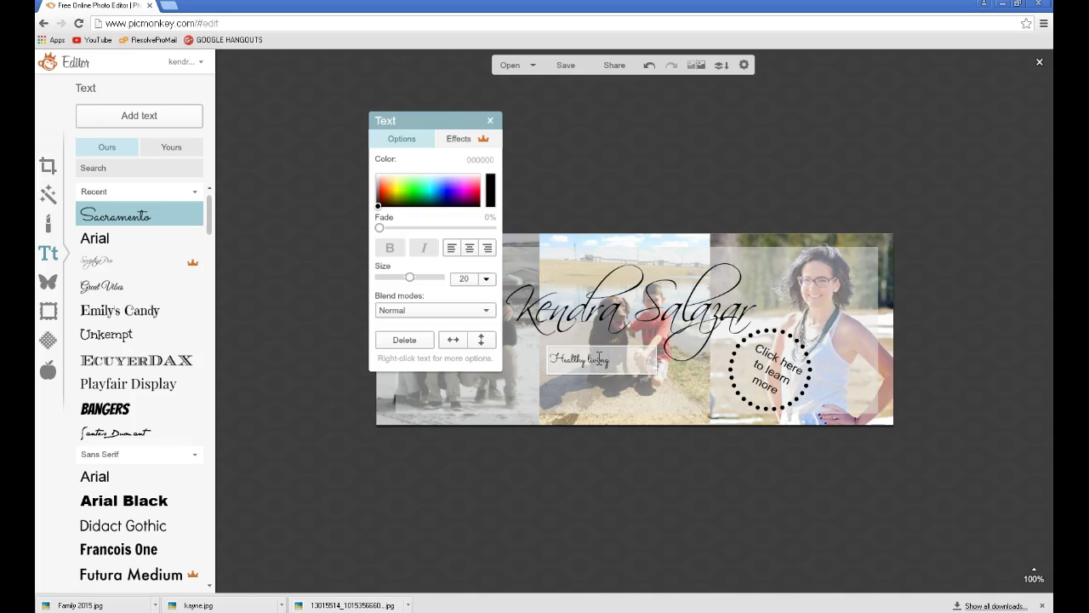
pyautogui.write('inside out')
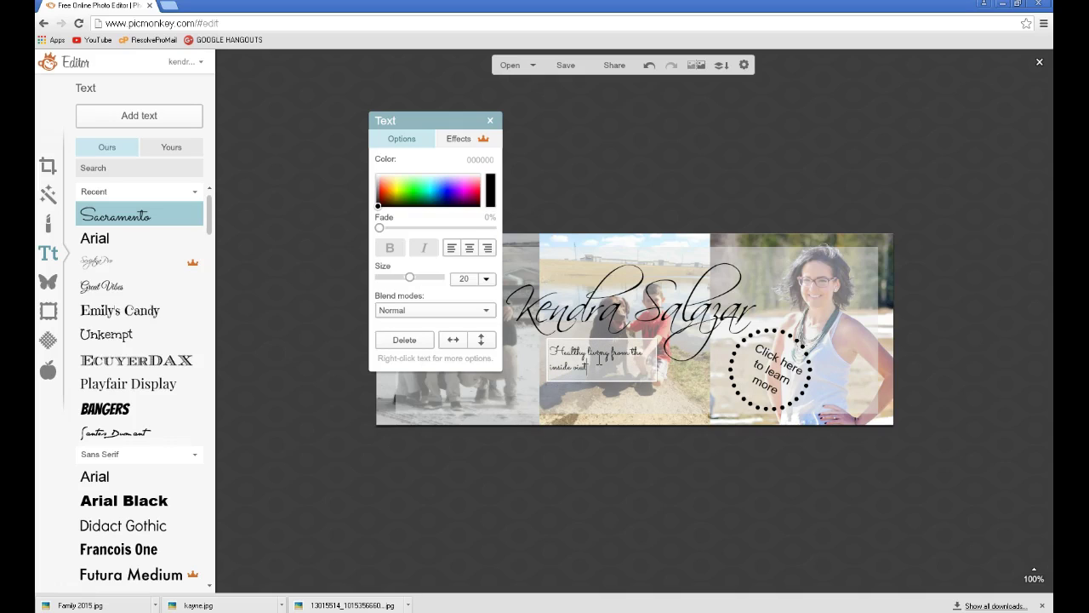
pyautogui.click(671, 401)
# Widen the tagline's text box so it fits on one line and set its font size to 40.
pyautogui.click(637, 369)
pyautogui.moveTo(657, 366); pyautogui.dragTo(846, 369)
pyautogui.click(726, 360)
pyautogui.click(726, 360)
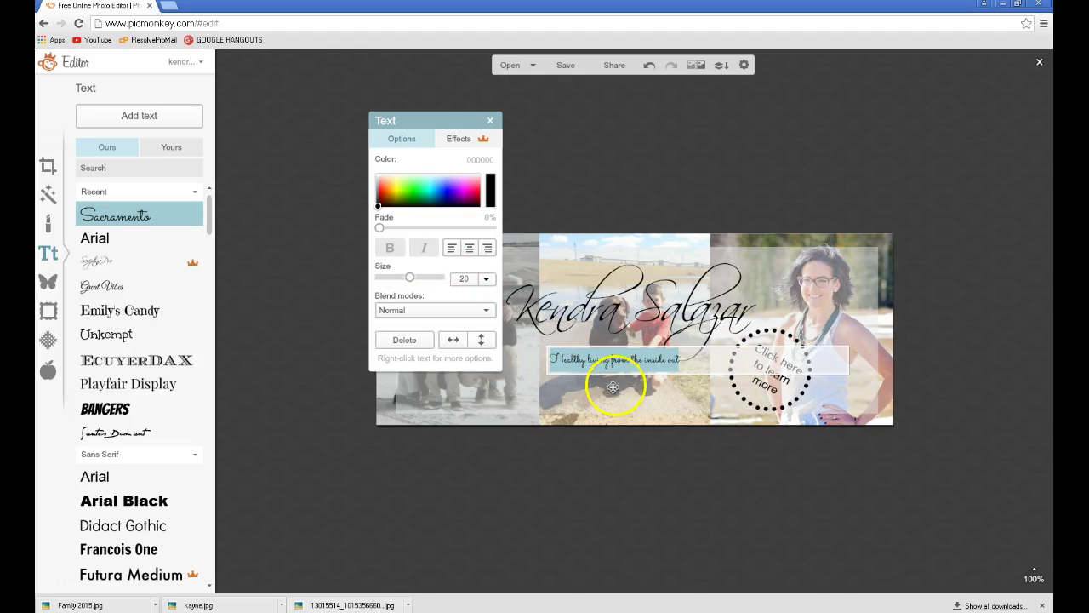
pyautogui.click(472, 279)
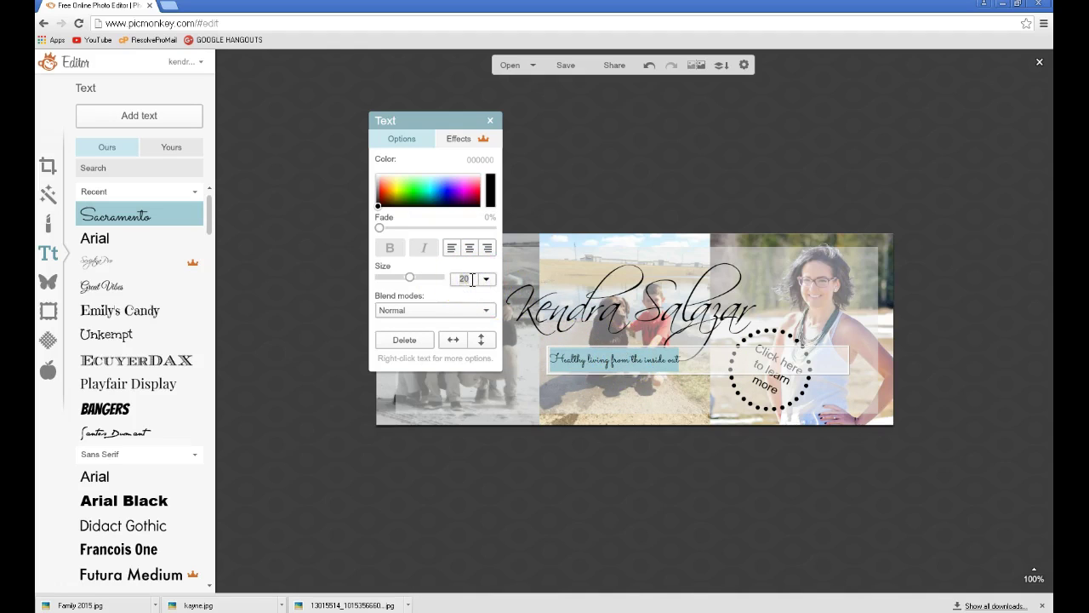
pyautogui.write('40')
pyautogui.press('Return')
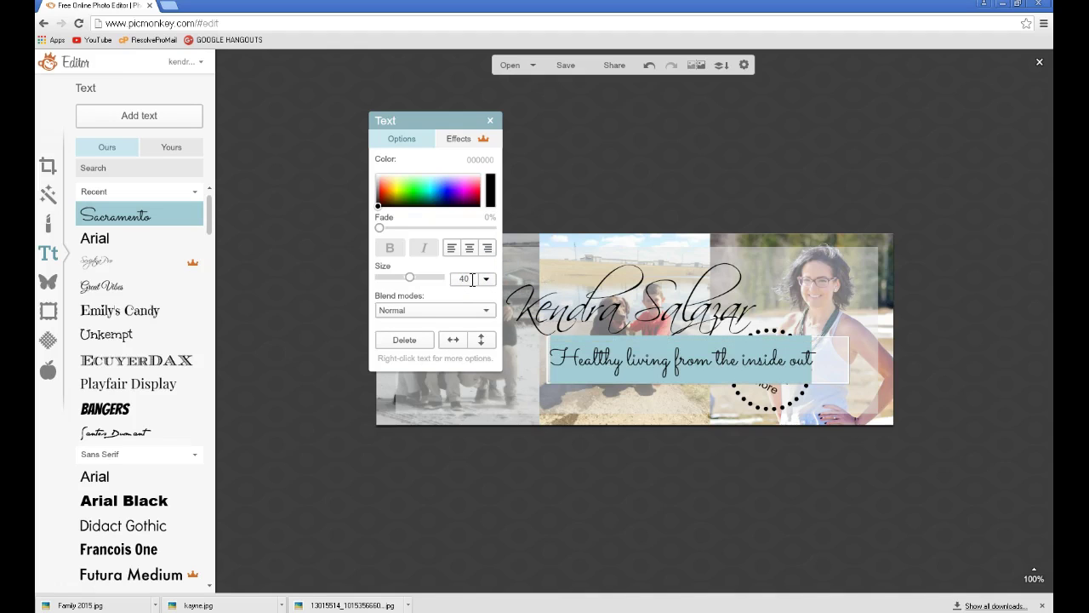
# Rotate the tagline to run vertically, reading upward, and move it to the right edge of the cover.
pyautogui.click(592, 393)
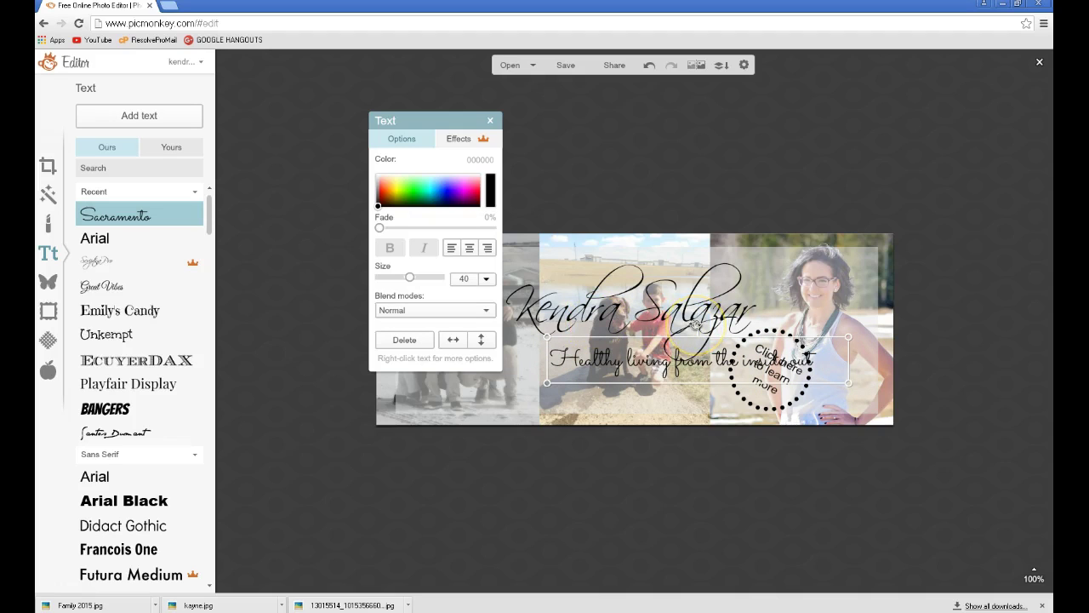
pyautogui.moveTo(696, 324)
pyautogui.mouseDown()
pyautogui.moveTo(660, 332)
pyautogui.moveTo(641, 354)
pyautogui.moveTo(650, 360)
pyautogui.mouseUp()
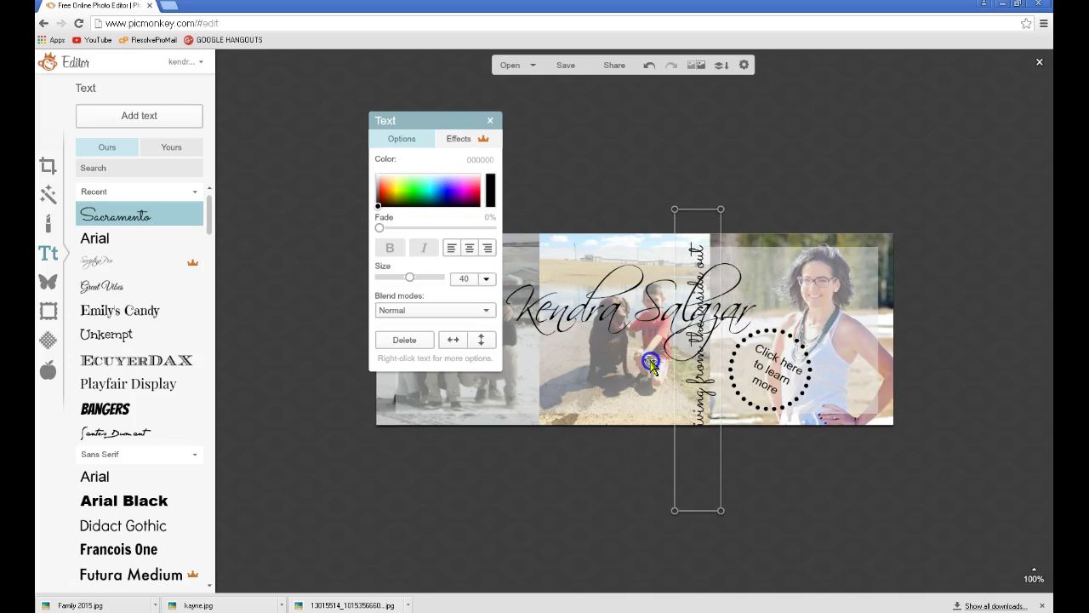
pyautogui.moveTo(699, 335); pyautogui.dragTo(870, 328)
# Try font sizes 25 and 30 on the vertical tagline.
pyautogui.click(456, 278)
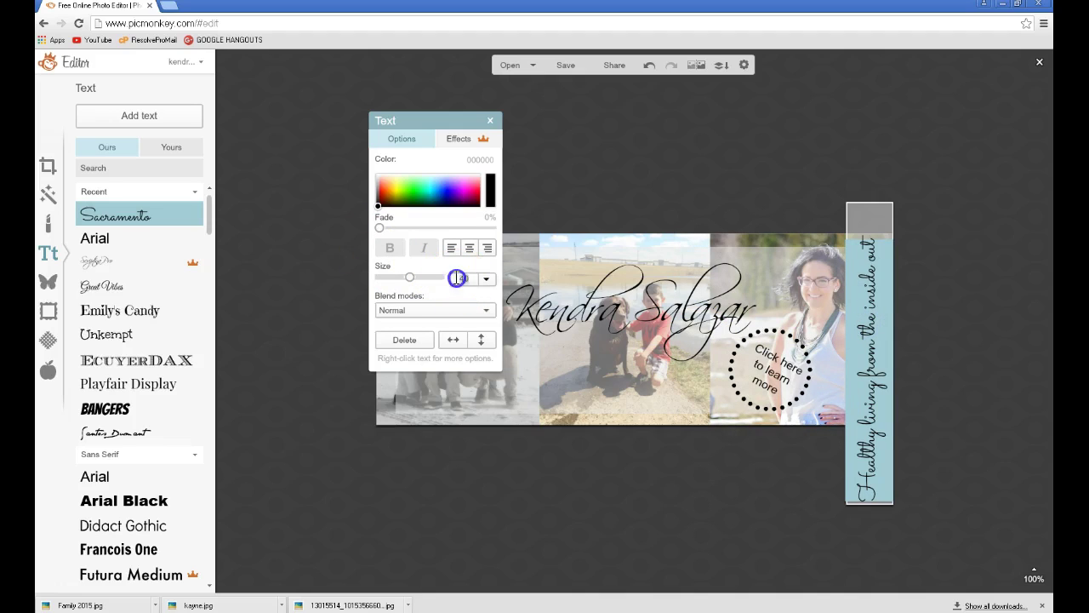
pyautogui.write('25')
pyautogui.press('Return')
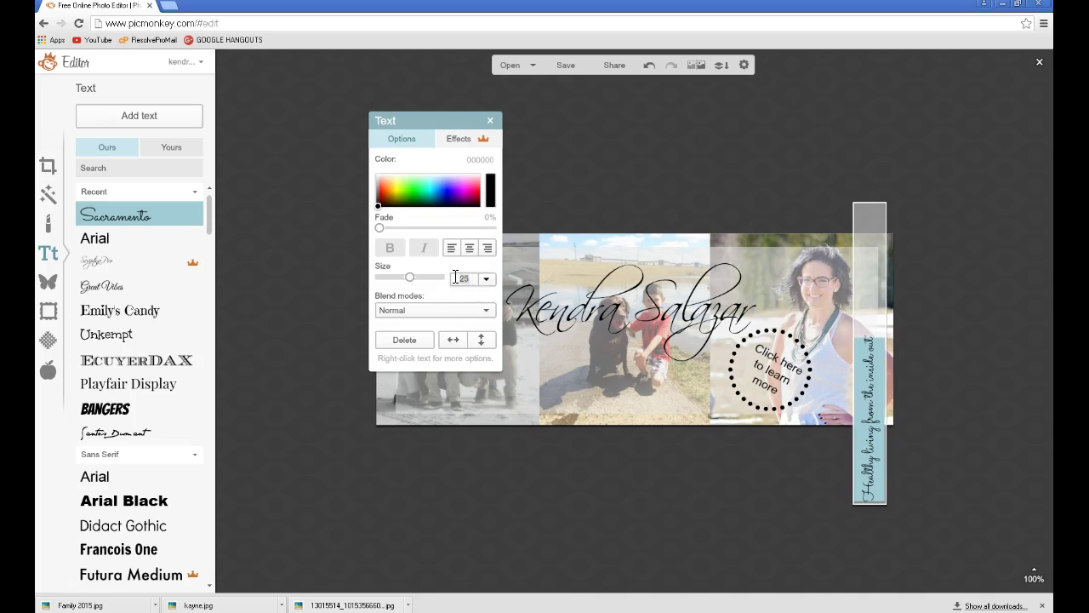
pyautogui.write('30')
pyautogui.press('Return')
pyautogui.click(761, 510)
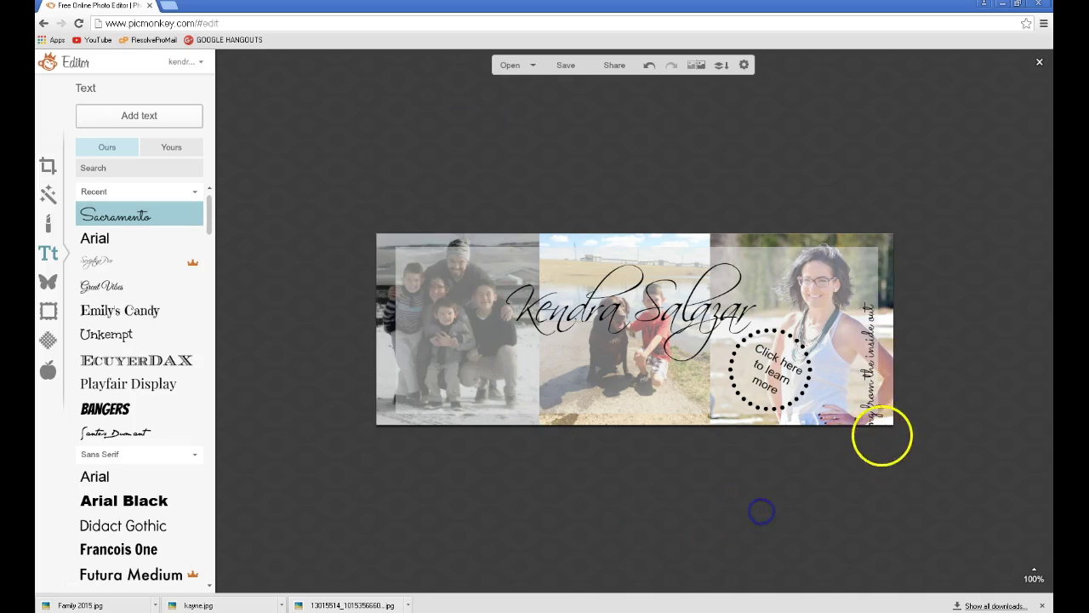
# Move the vertical tagline up onto the cover beside the woman and set its font size to 24.
pyautogui.click(875, 389)
pyautogui.moveTo(874, 389); pyautogui.dragTo(864, 338)
pyautogui.write('288')
pyautogui.press('Return')
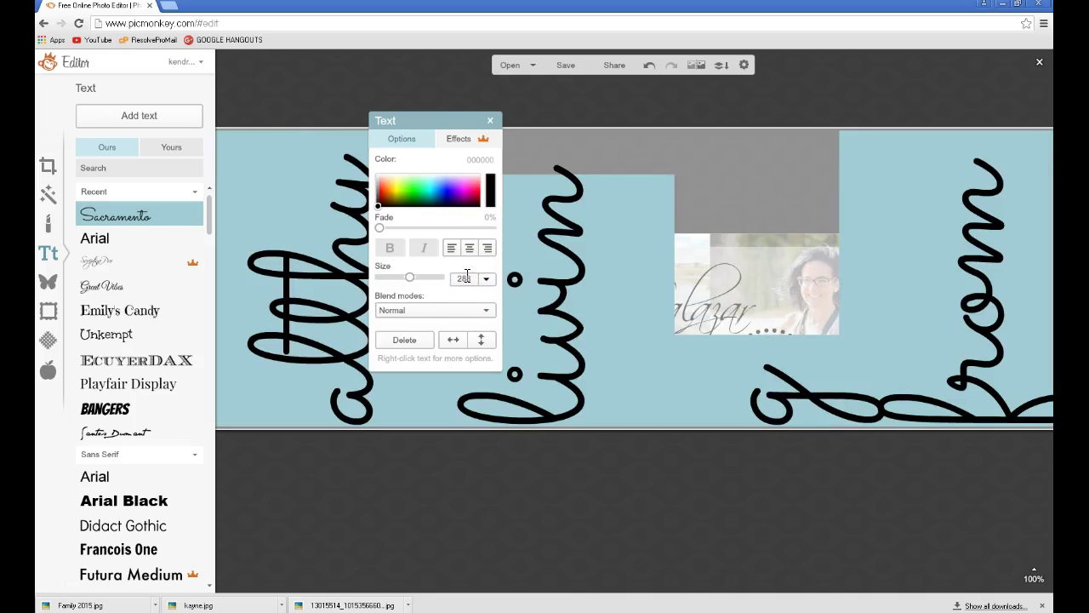
pyautogui.click(468, 276)
pyautogui.click(468, 276)
pyautogui.click(468, 275)
pyautogui.write('24')
# Set the vertical tagline's font size to 28 and shift it slightly closer to the cover's right edge.
pyautogui.click(471, 287)
pyautogui.click(468, 279)
pyautogui.write('288')
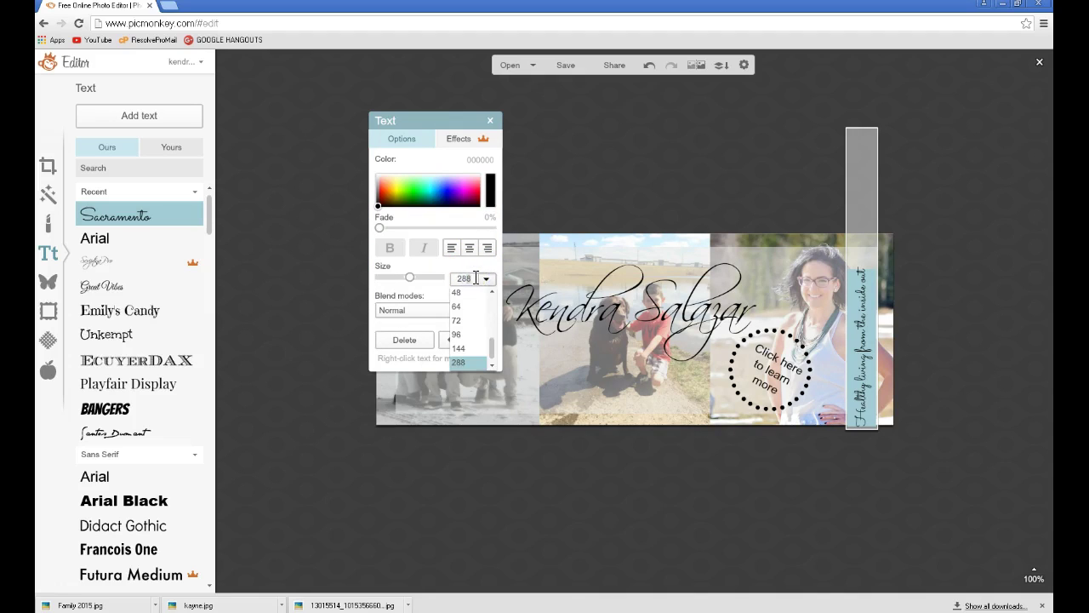
pyautogui.click(476, 278)
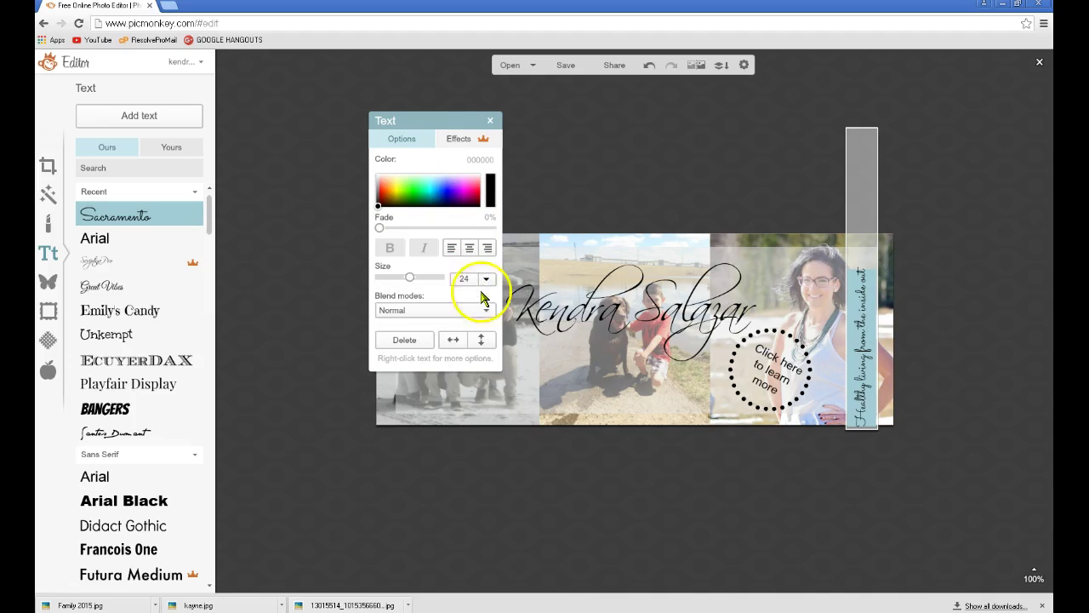
pyautogui.write('288')
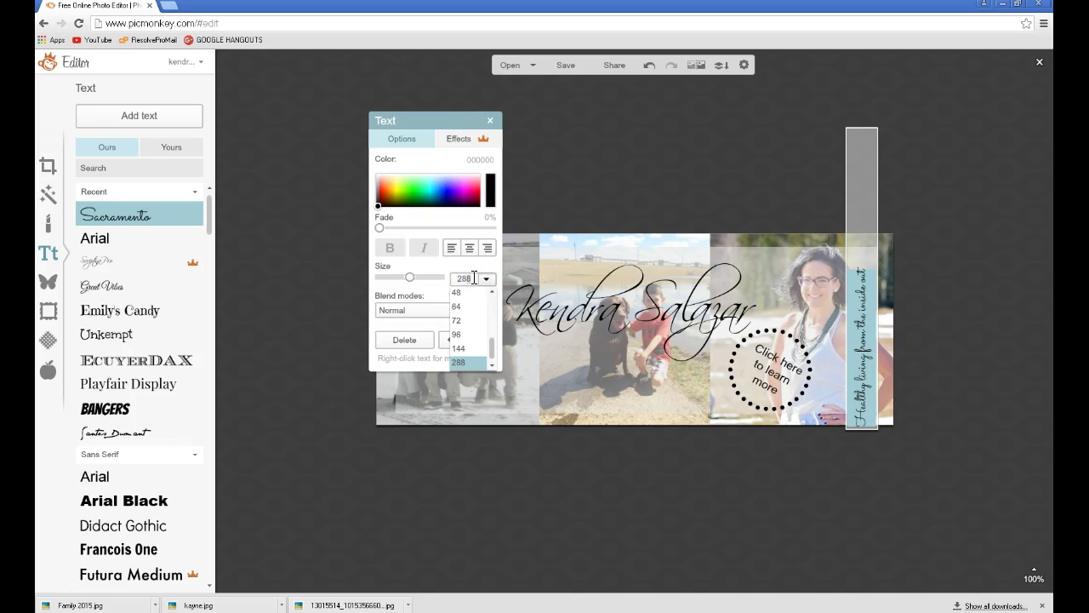
pyautogui.press('BackSpace')
pyautogui.click(776, 481)
pyautogui.click(869, 367)
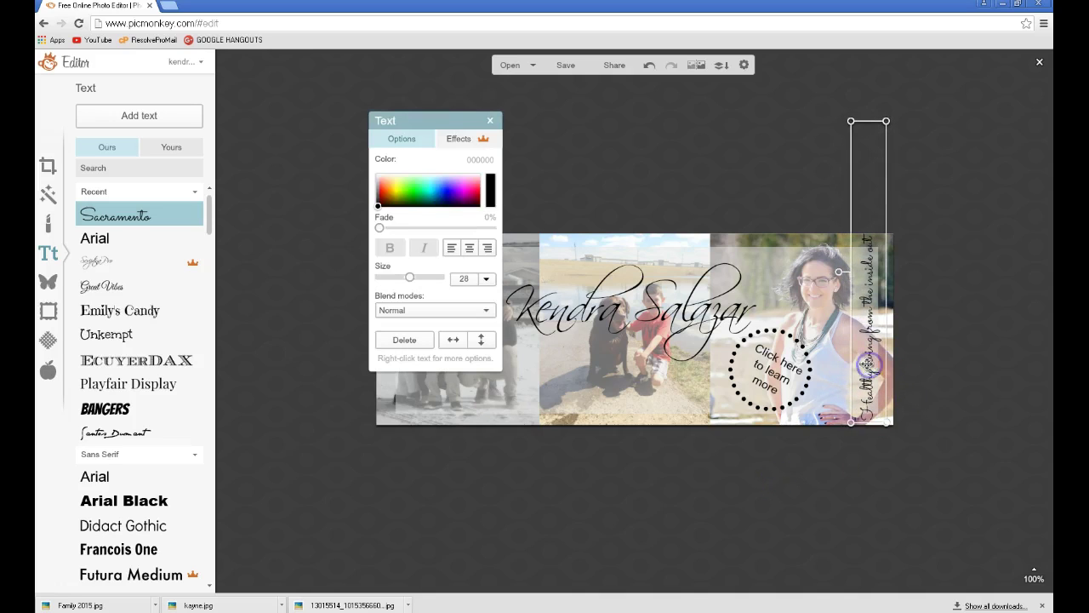
# Change the vertical tagline's font to Unkempt and set its size to 20.
pyautogui.doubleClick(866, 364)
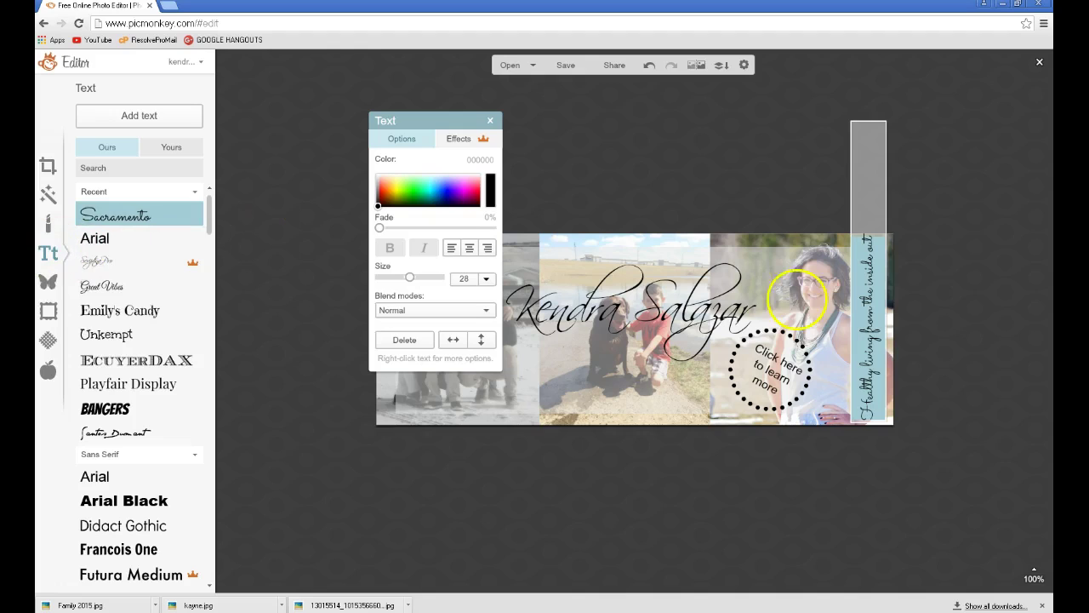
pyautogui.click(146, 236)
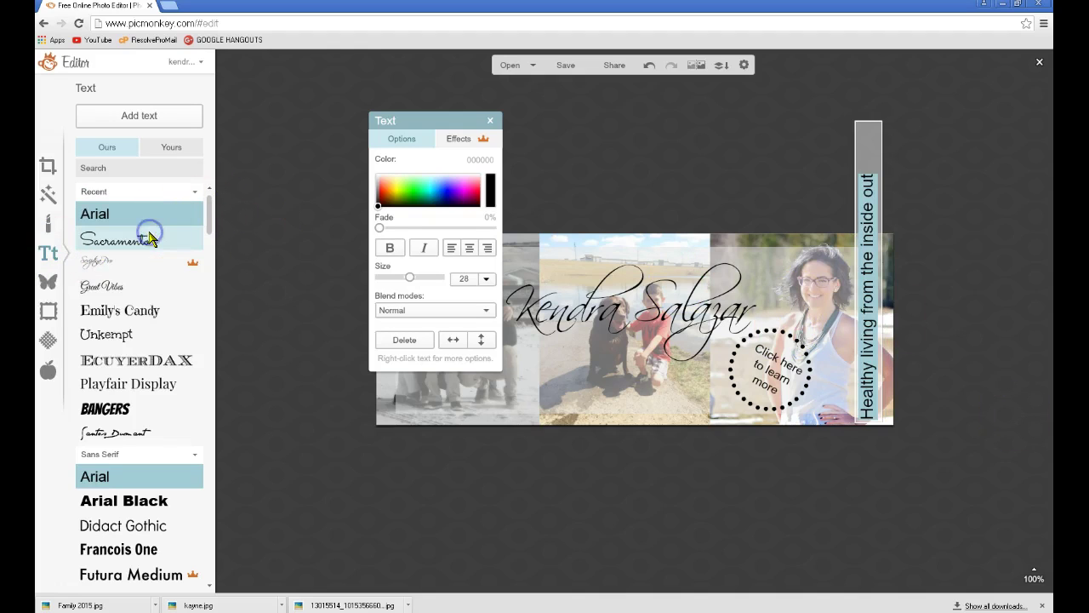
pyautogui.click(109, 335)
pyautogui.click(464, 278)
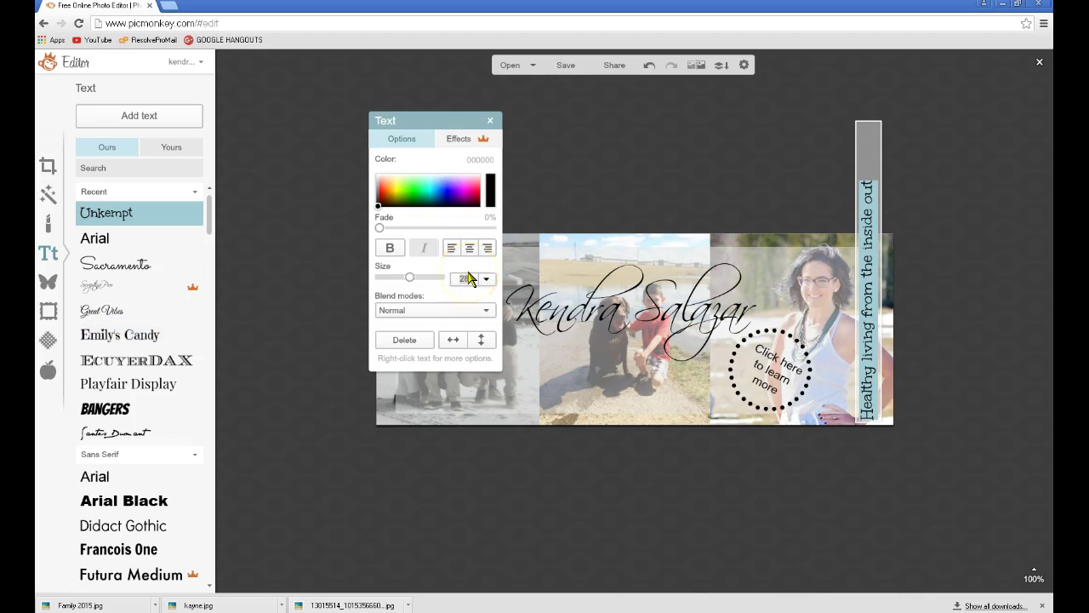
pyautogui.write('20')
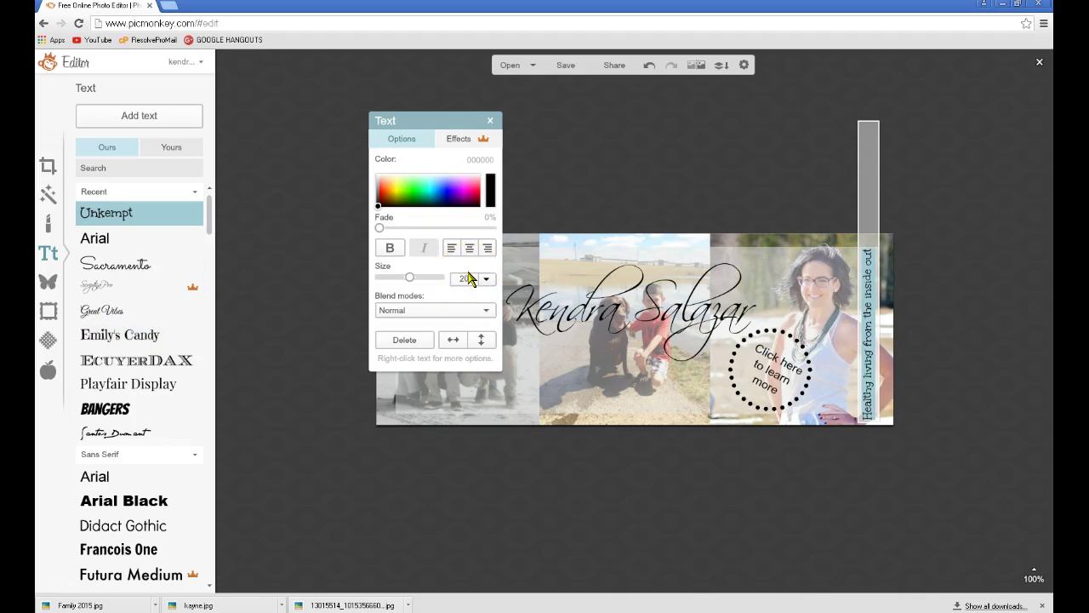
# Nudge the vertical tagline slightly up and inward from the cover's right edge, and deselect it.
pyautogui.click(826, 535)
pyautogui.click(869, 387)
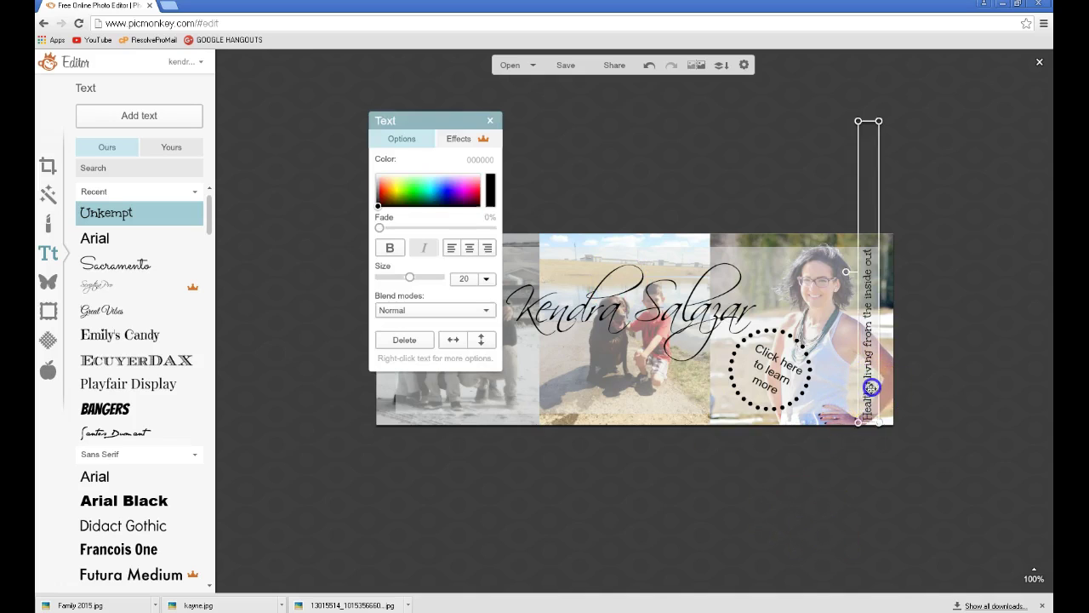
pyautogui.moveTo(873, 382); pyautogui.dragTo(866, 383)
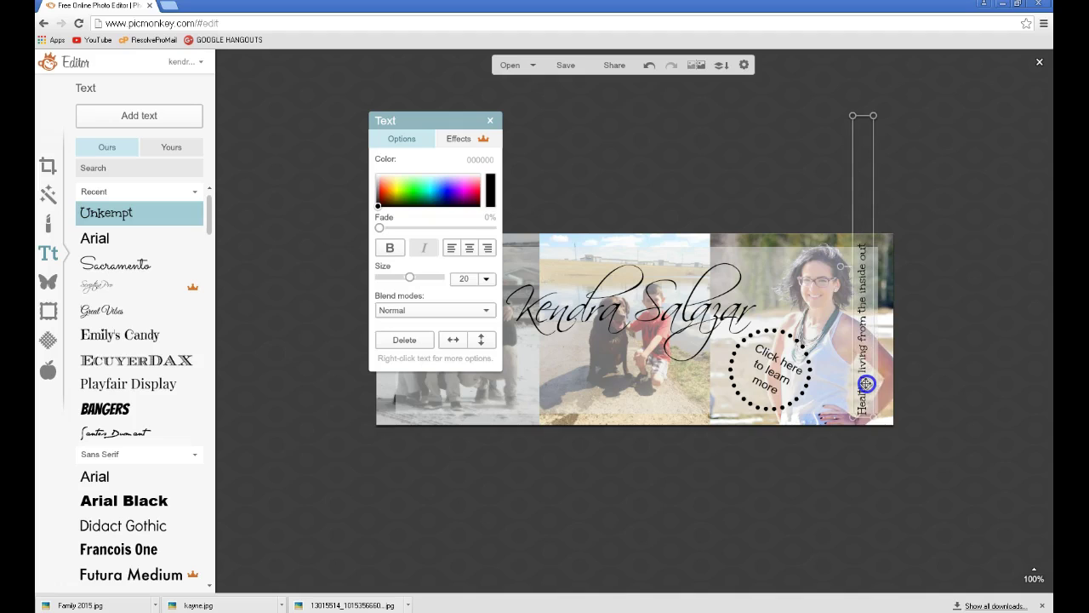
pyautogui.click(787, 509)
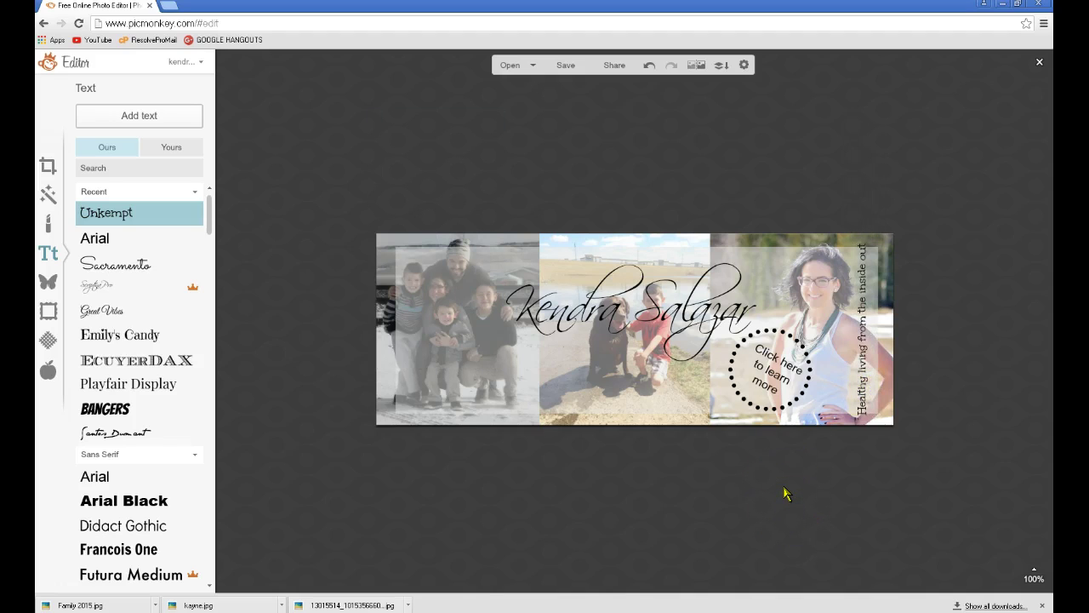